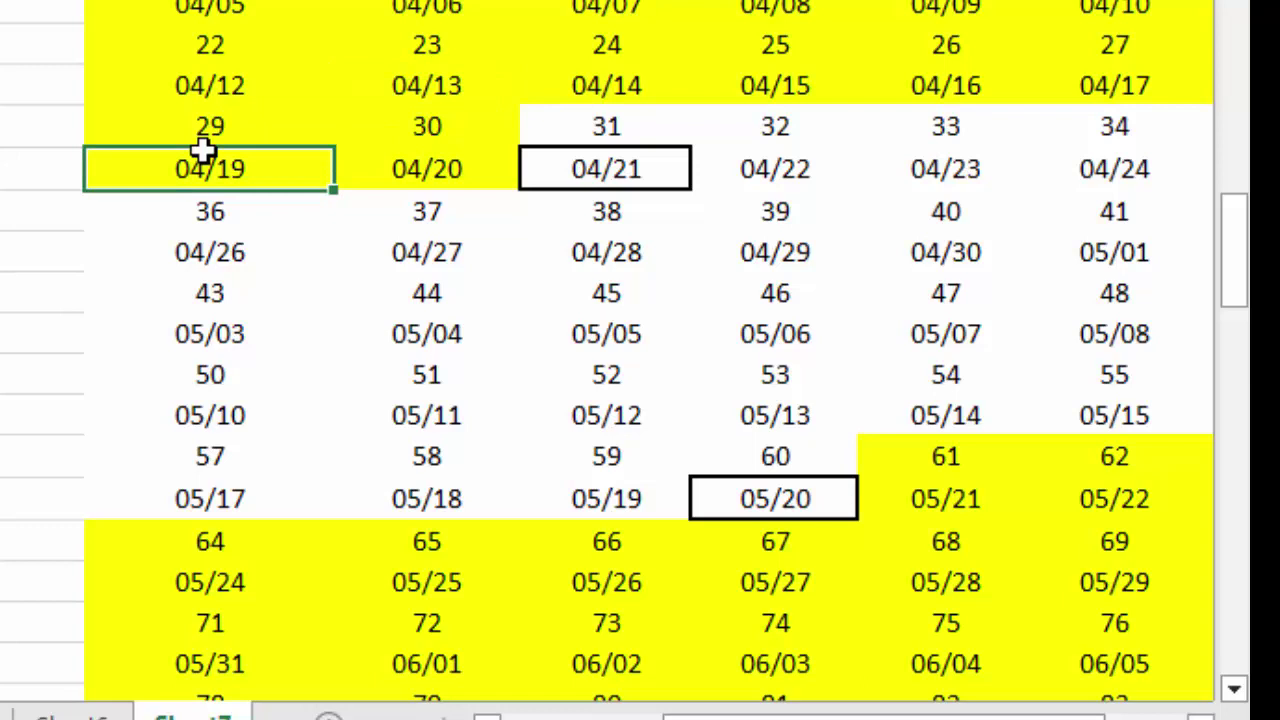
# - Trace the weekly dates in the first calendar column from 04/19 down to 05/31
pyautogui.press('Down')
pyautogui.press('Down')
pyautogui.press('Down')
pyautogui.press('Down')
pyautogui.press('Down')
pyautogui.press('Down')
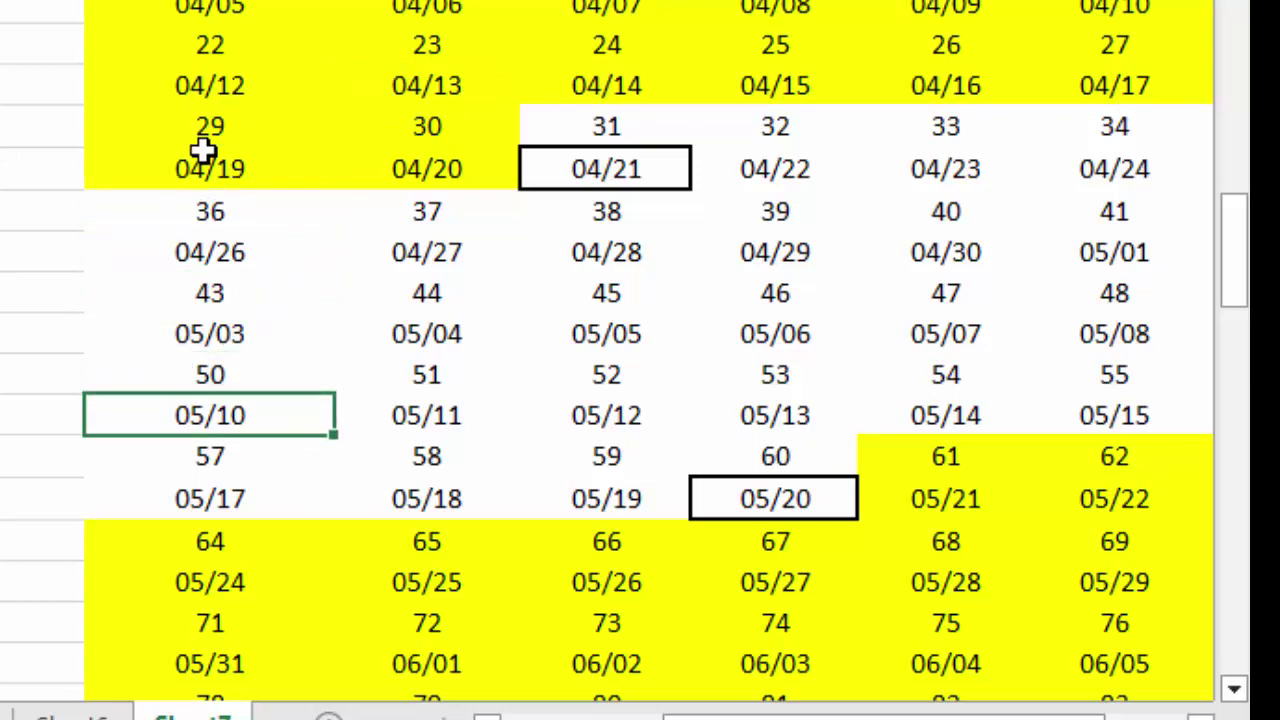
pyautogui.press('Down')
pyautogui.press('Down')
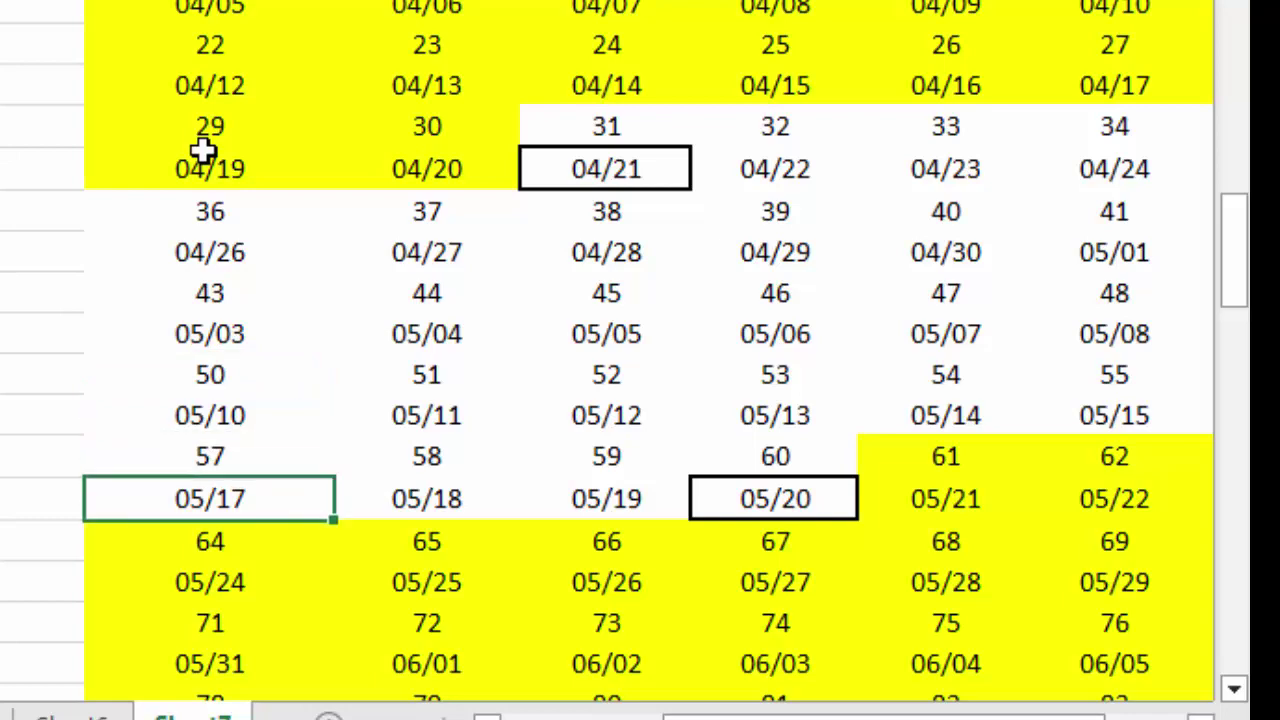
pyautogui.press('Down')
pyautogui.press('Down')
pyautogui.press('Down')
pyautogui.press('Down')
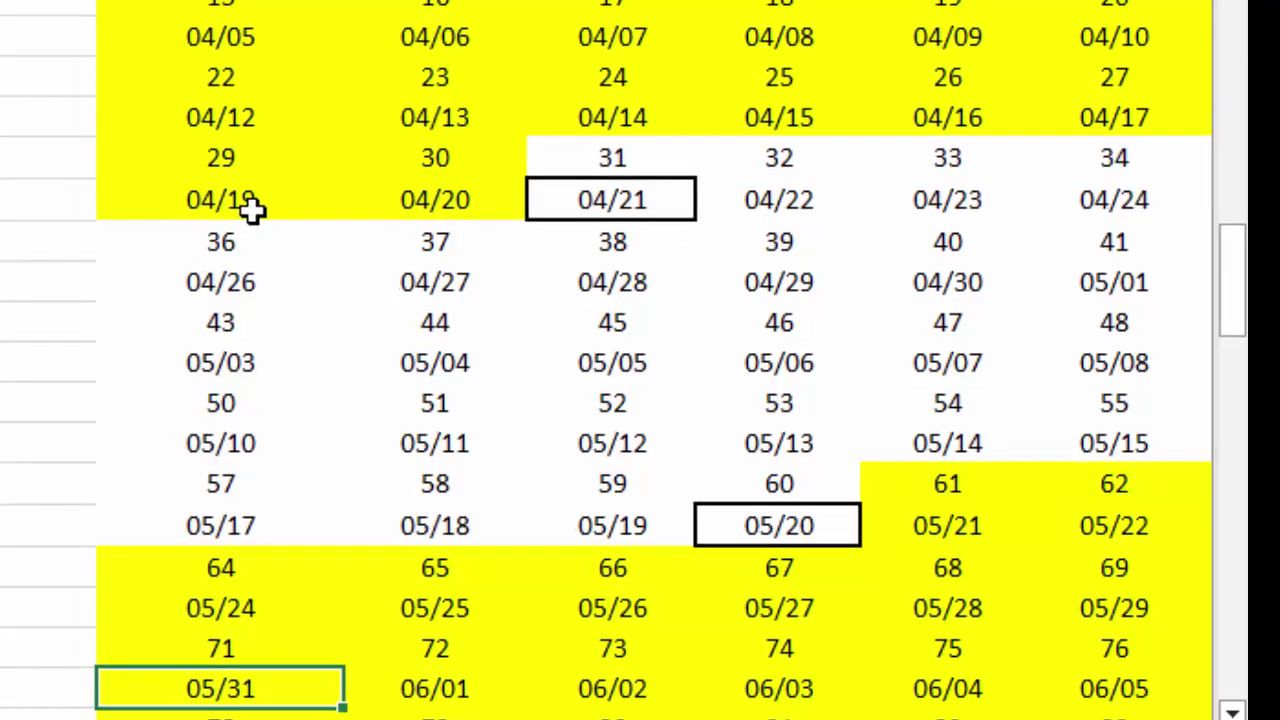
# - Select the day 23 cell in the spring calendar block and switch to the Leviticus Chapter 23 page in Chrome
pyautogui.click(426, 76)
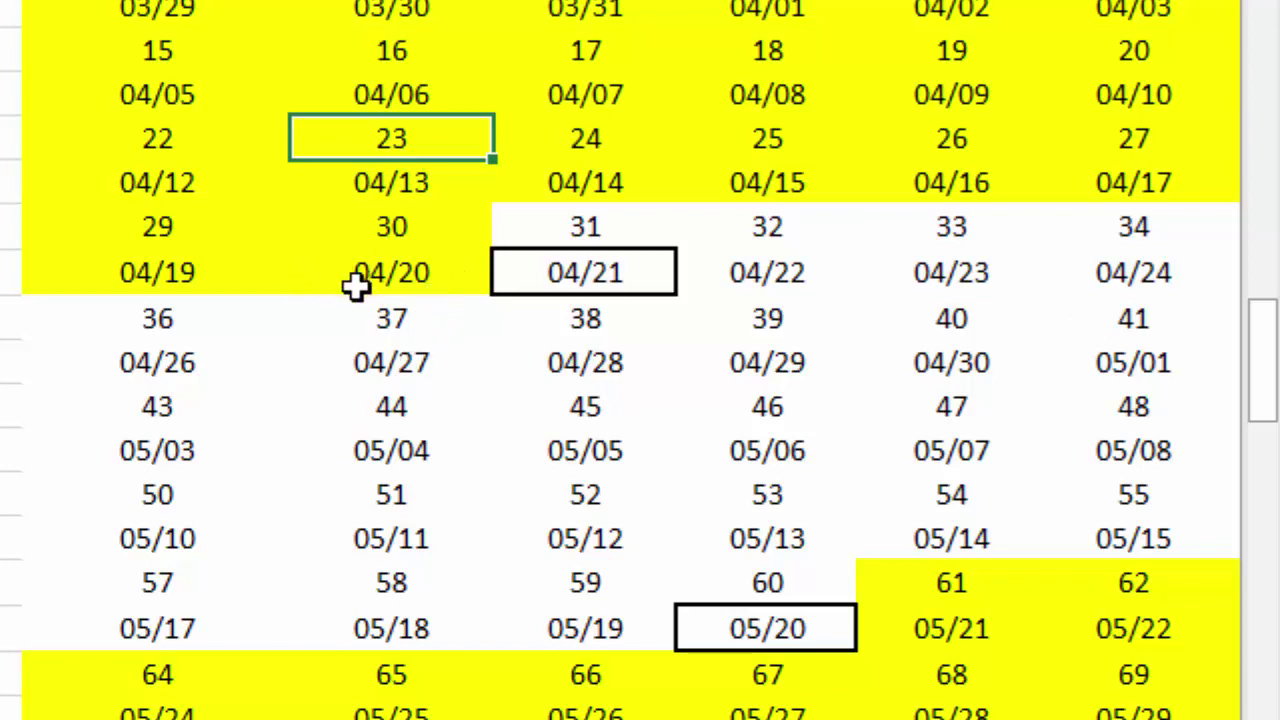
pyautogui.moveTo(1264, 356); pyautogui.dragTo(1262, 348)
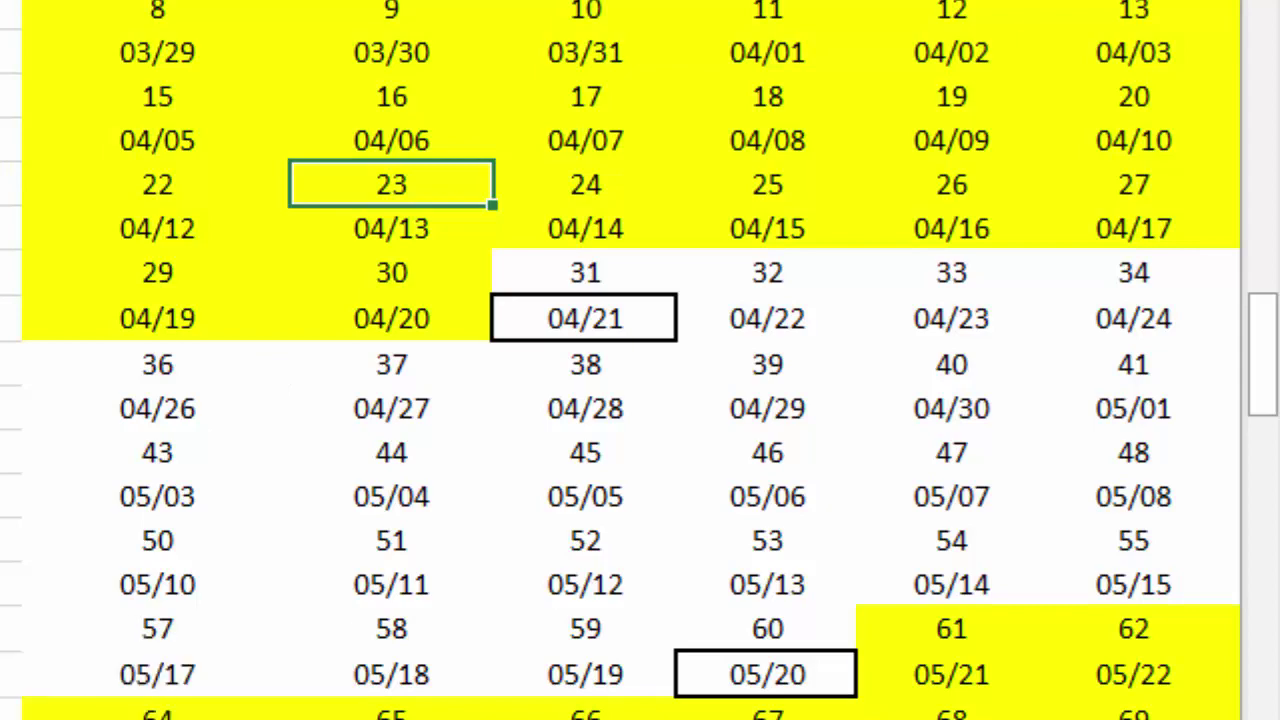
pyautogui.moveTo(170, 660)
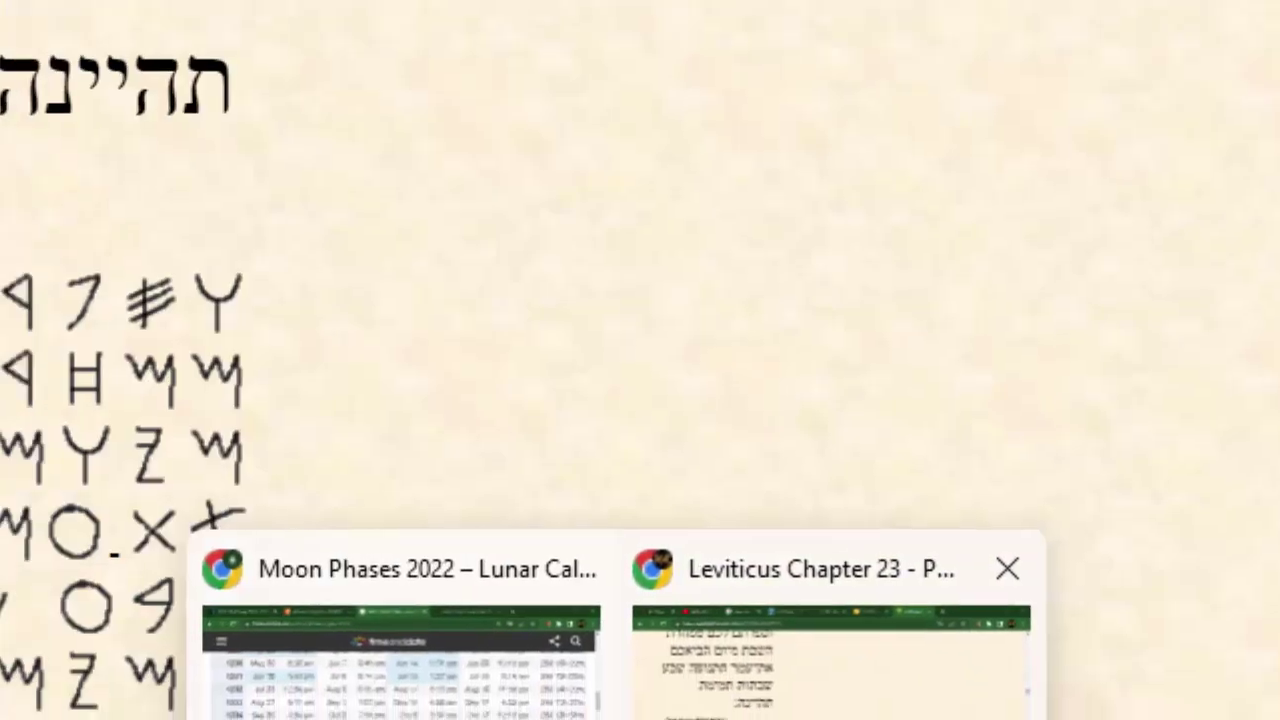
pyautogui.click(830, 660)
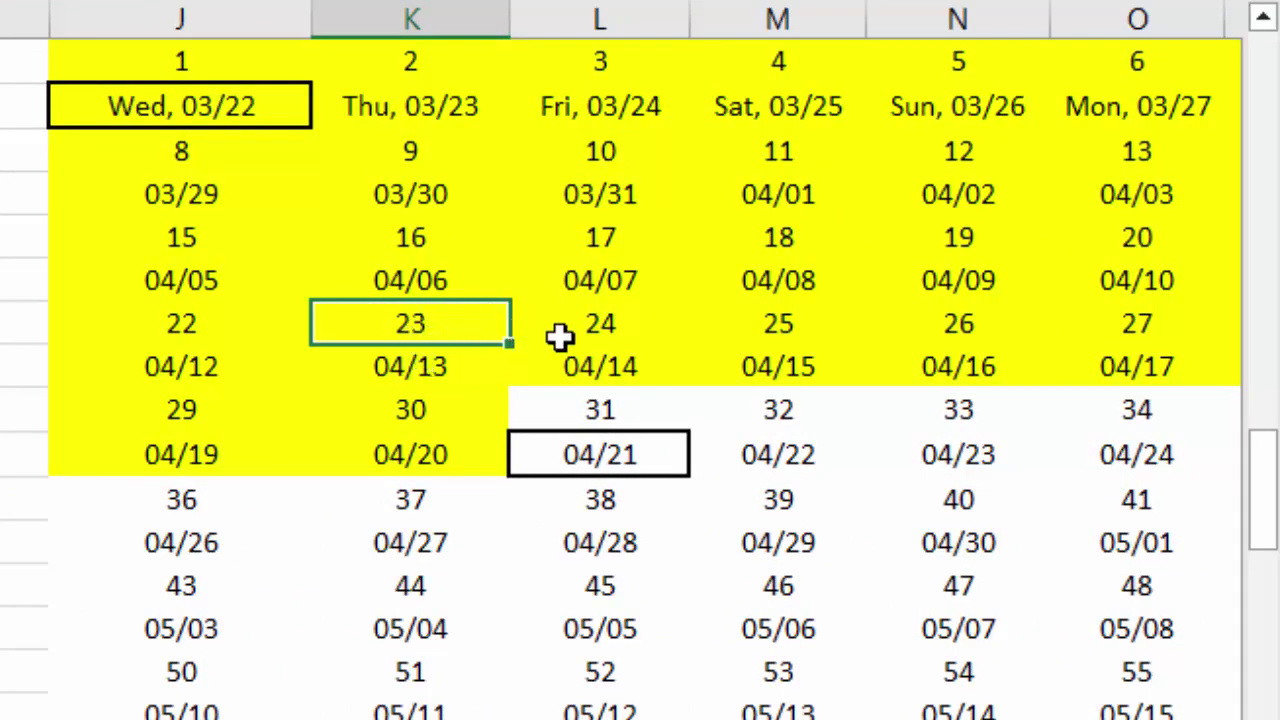
# - Go through the column K cells from 04/13 to 04/20, selecting that range and returning to 04/13
pyautogui.click(430, 368)
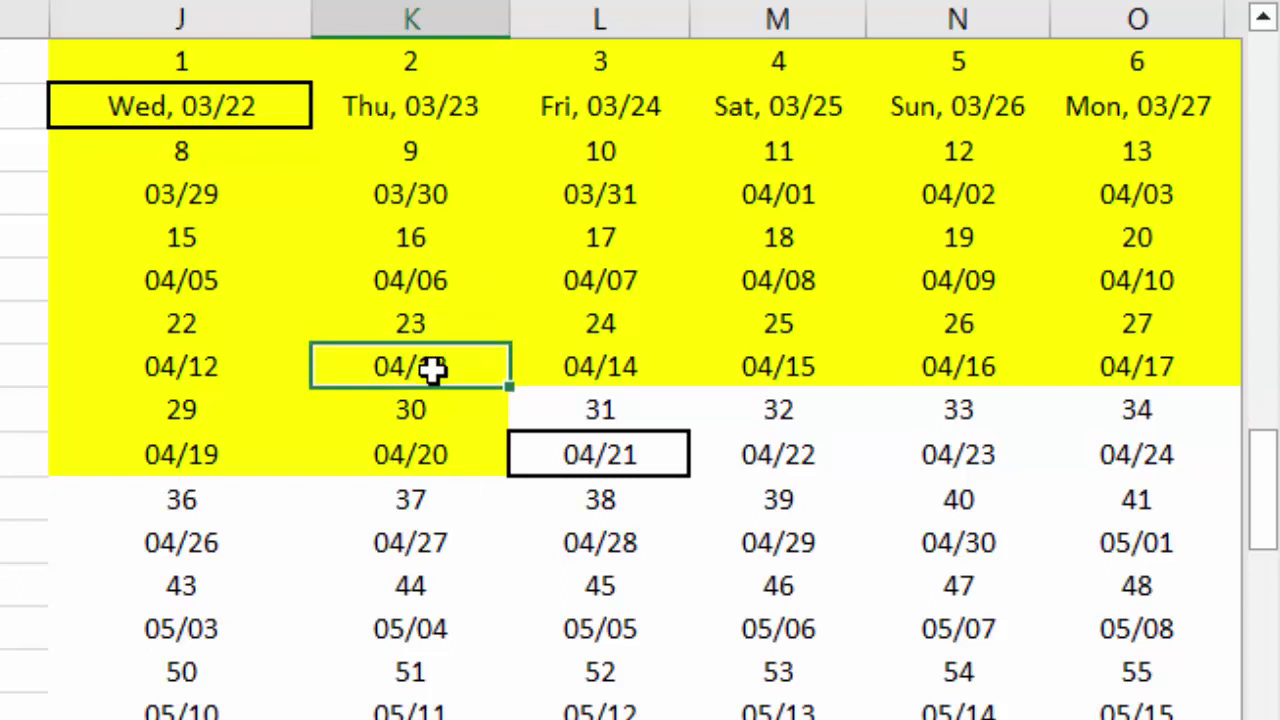
pyautogui.click(425, 418)
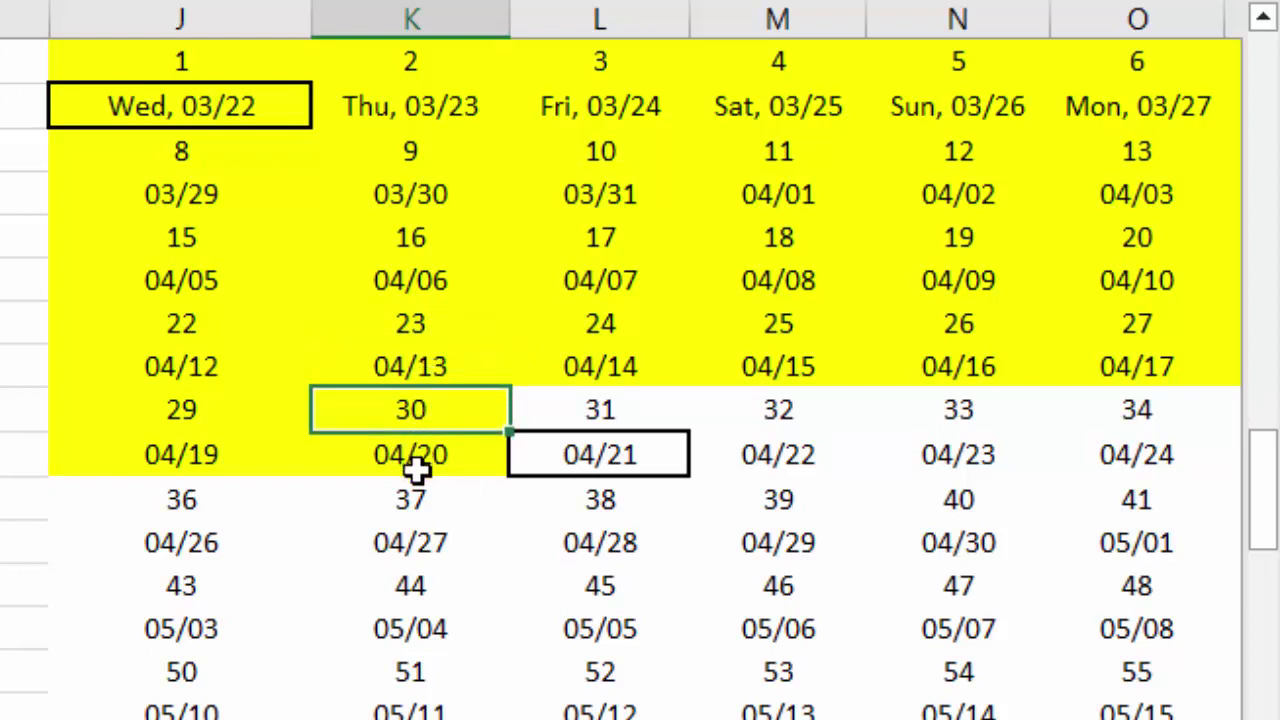
pyautogui.click(416, 466)
pyautogui.moveTo(414, 371); pyautogui.dragTo(397, 470)
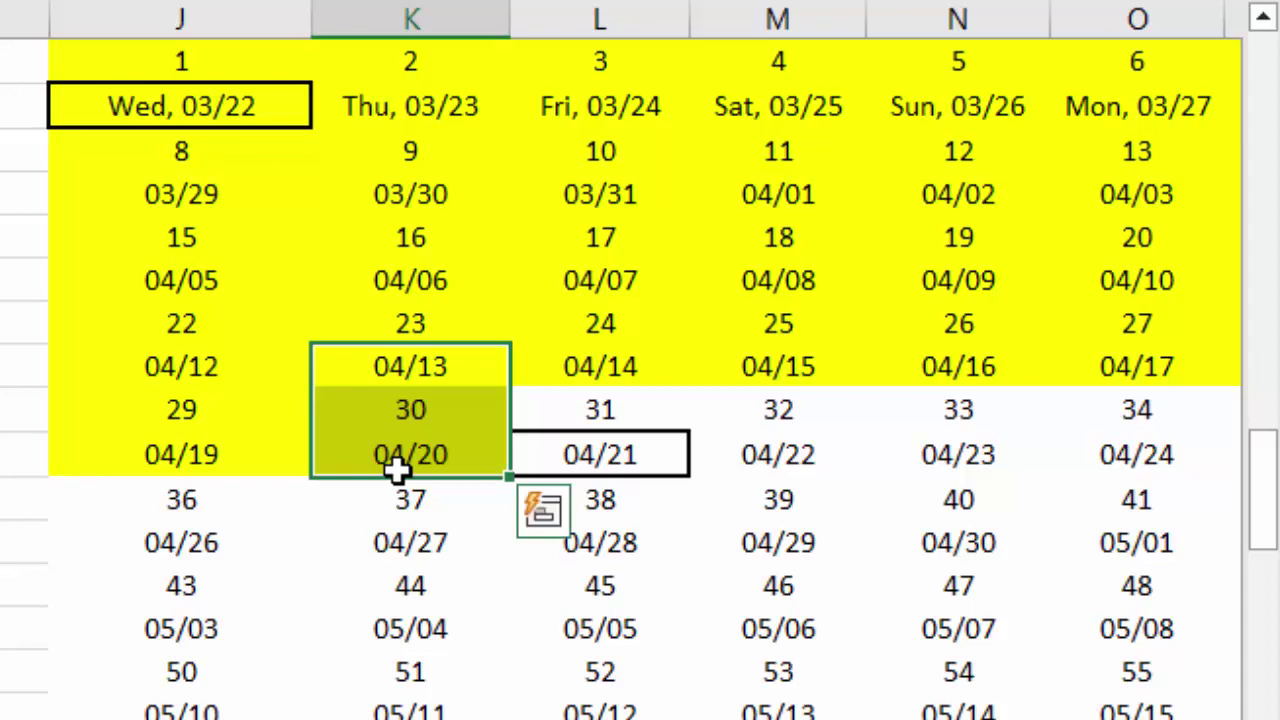
pyautogui.click(390, 358)
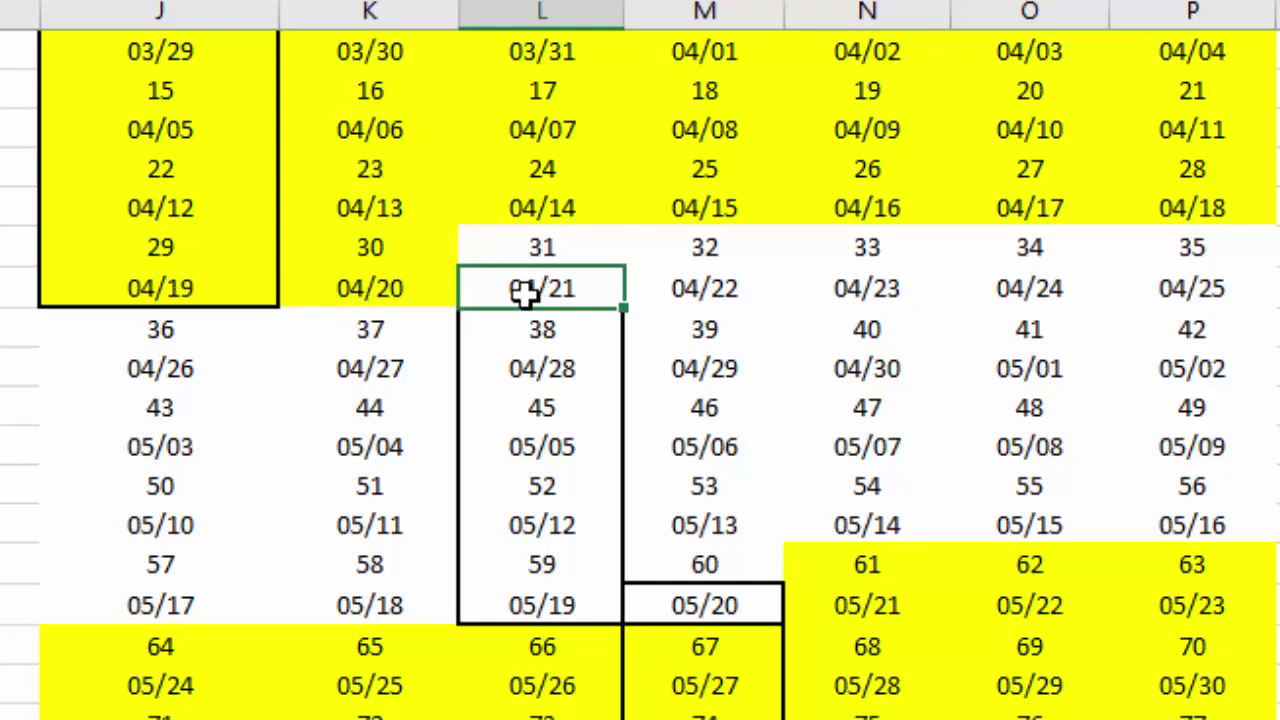
# - Trace the outlined weekly dates in column L from 04/28 through 05/05 and 05/12 to 05/19
pyautogui.click(532, 370)
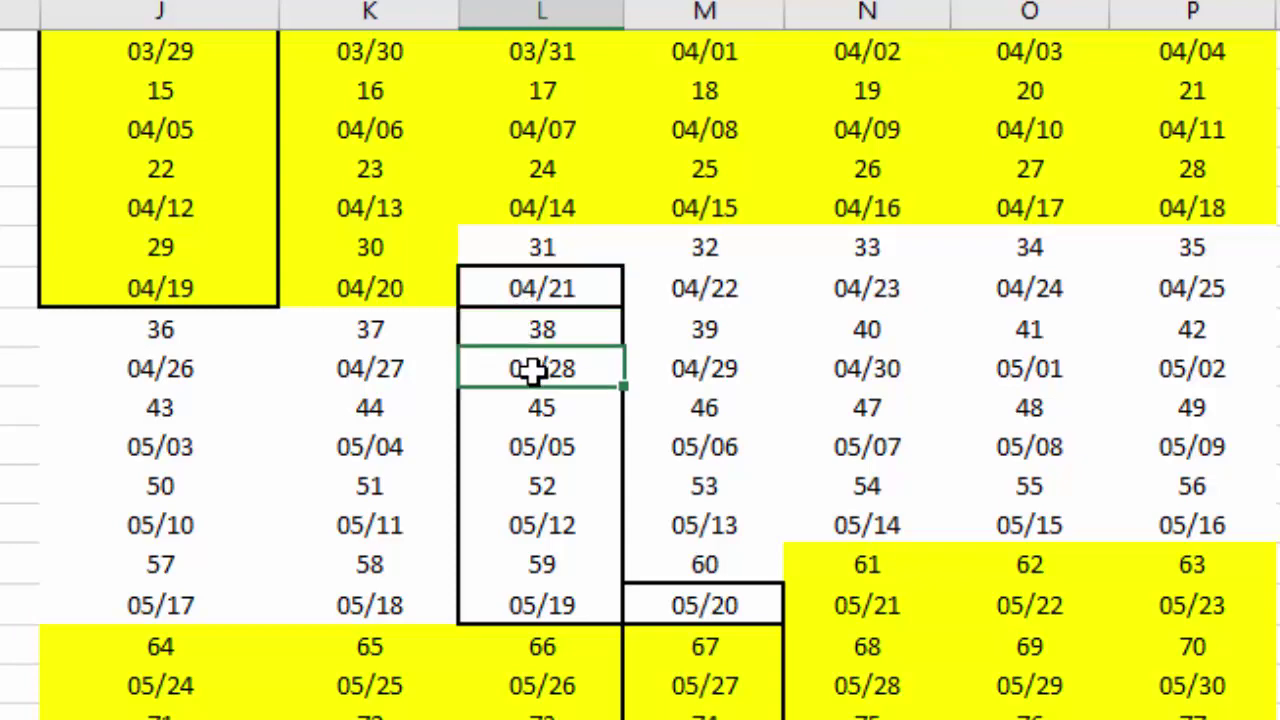
pyautogui.click(537, 455)
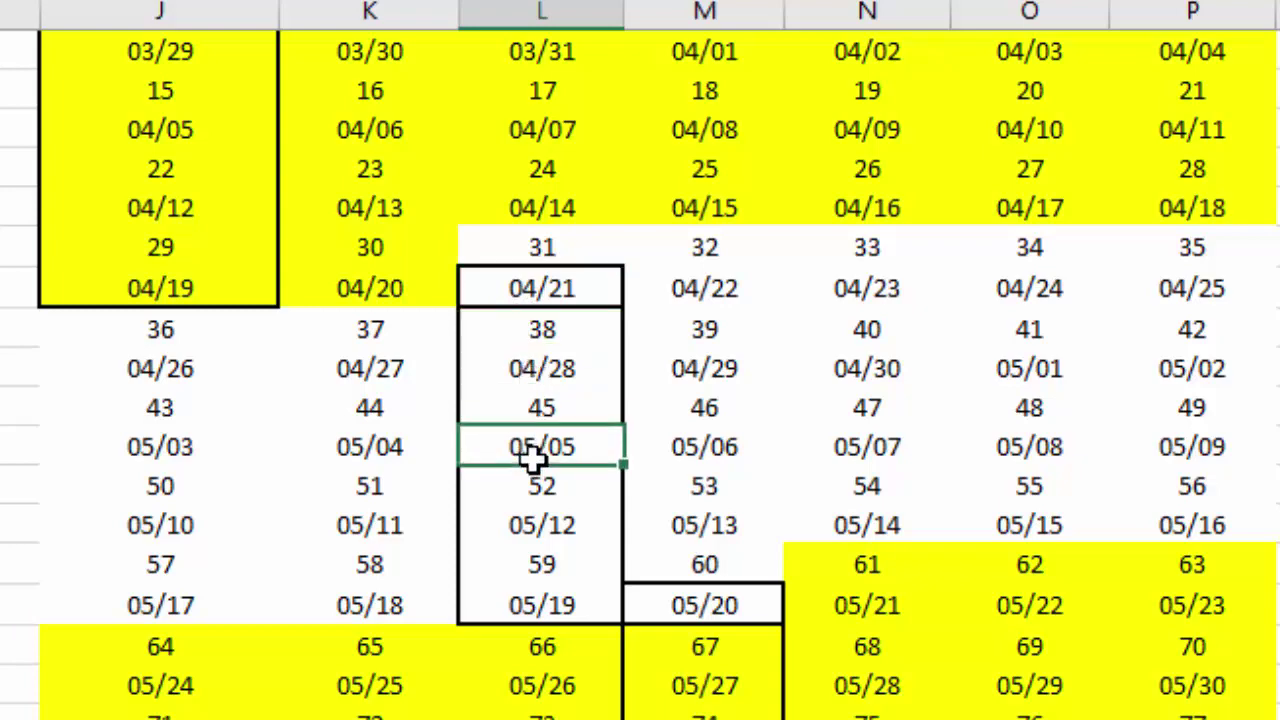
pyautogui.click(527, 528)
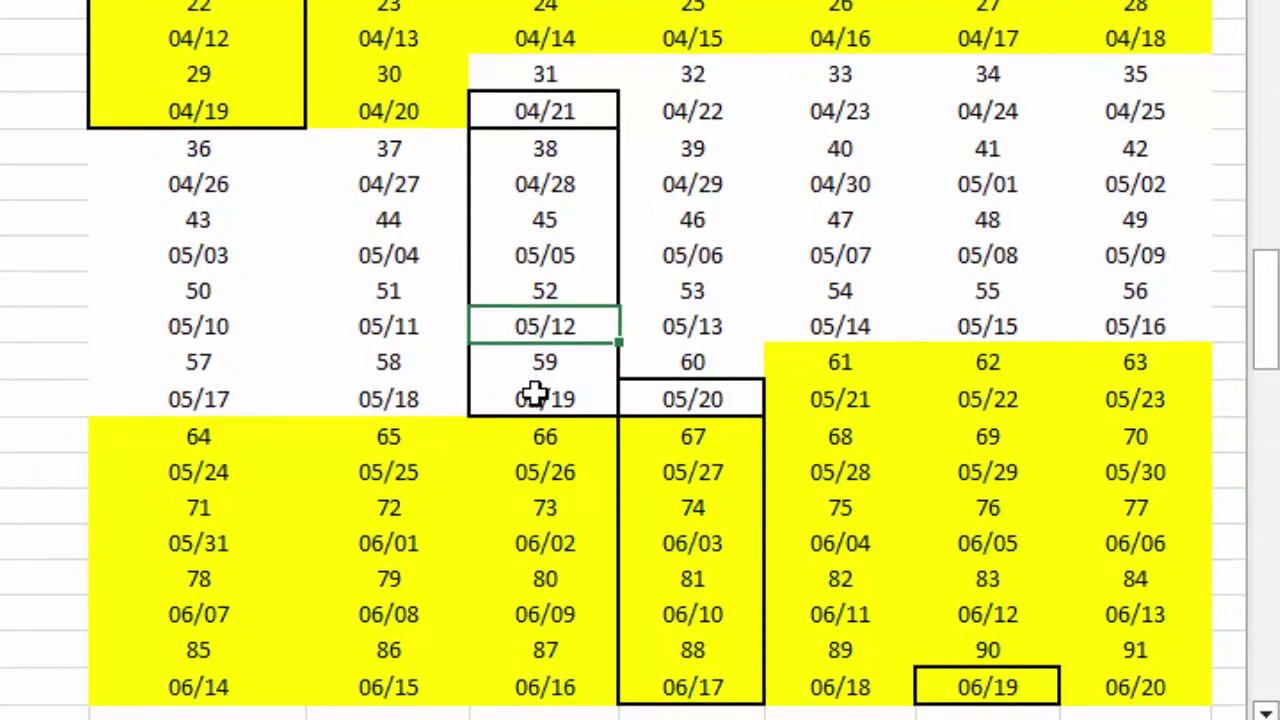
pyautogui.click(536, 604)
# - Trace the outlined column M dates 05/27 and 06/03, and check the neighbouring early June dates in the same row
pyautogui.click(707, 483)
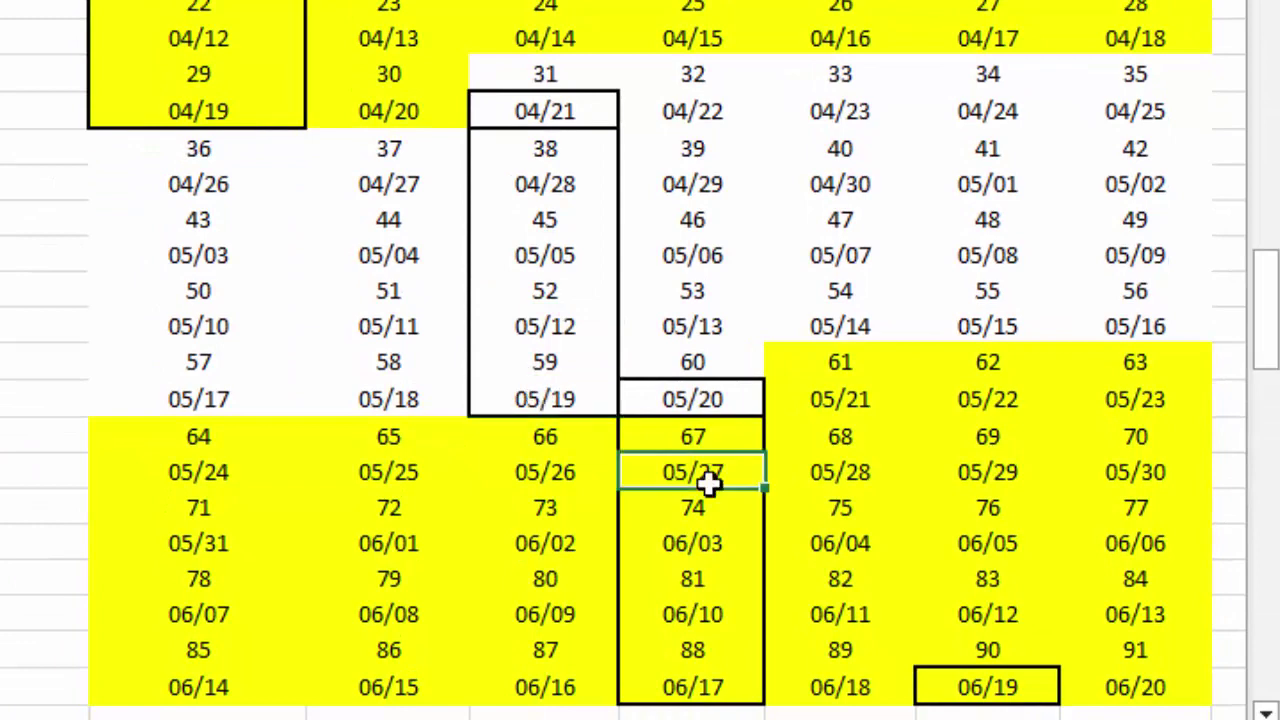
pyautogui.click(733, 545)
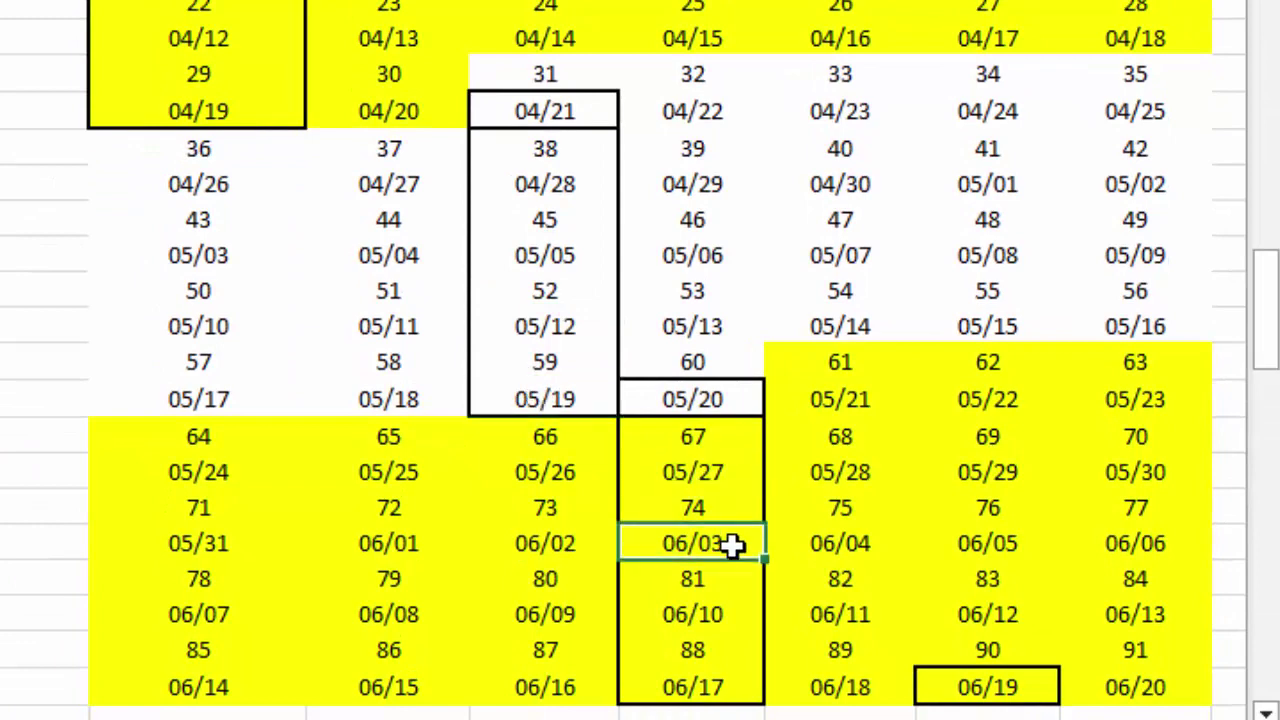
pyautogui.click(847, 545)
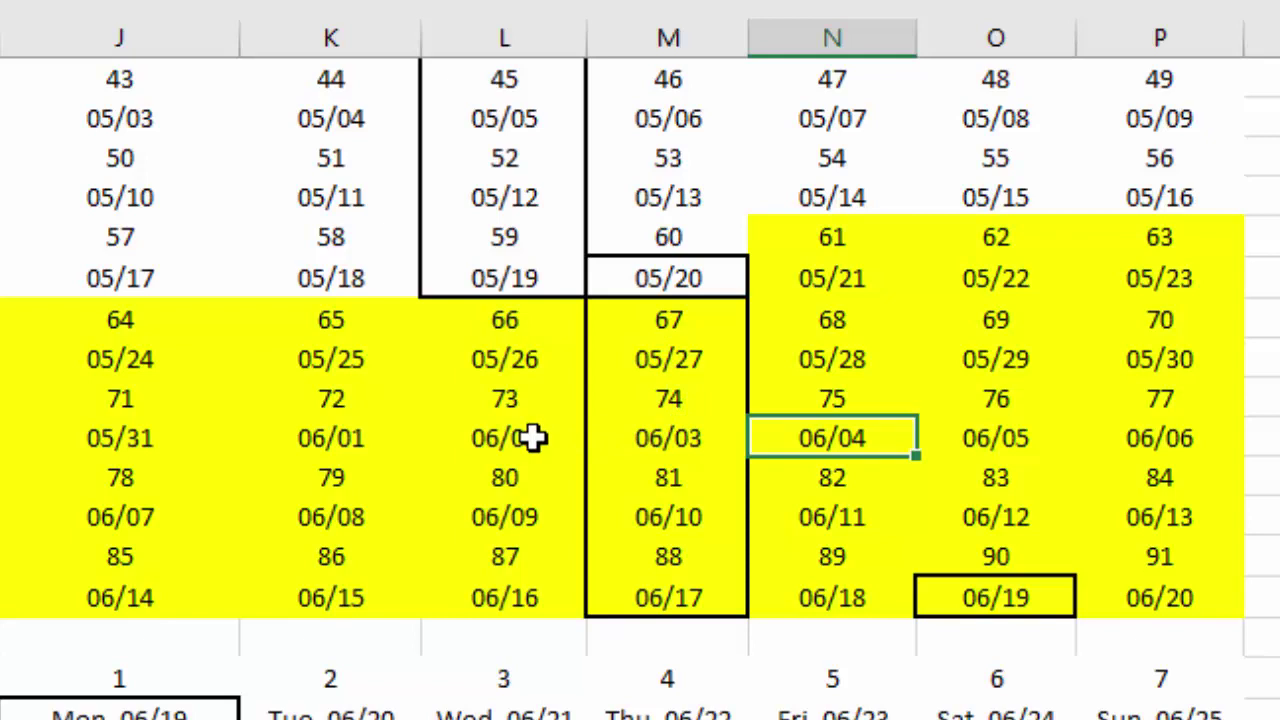
pyautogui.click(487, 440)
pyautogui.moveTo(487, 440); pyautogui.dragTo(563, 451)
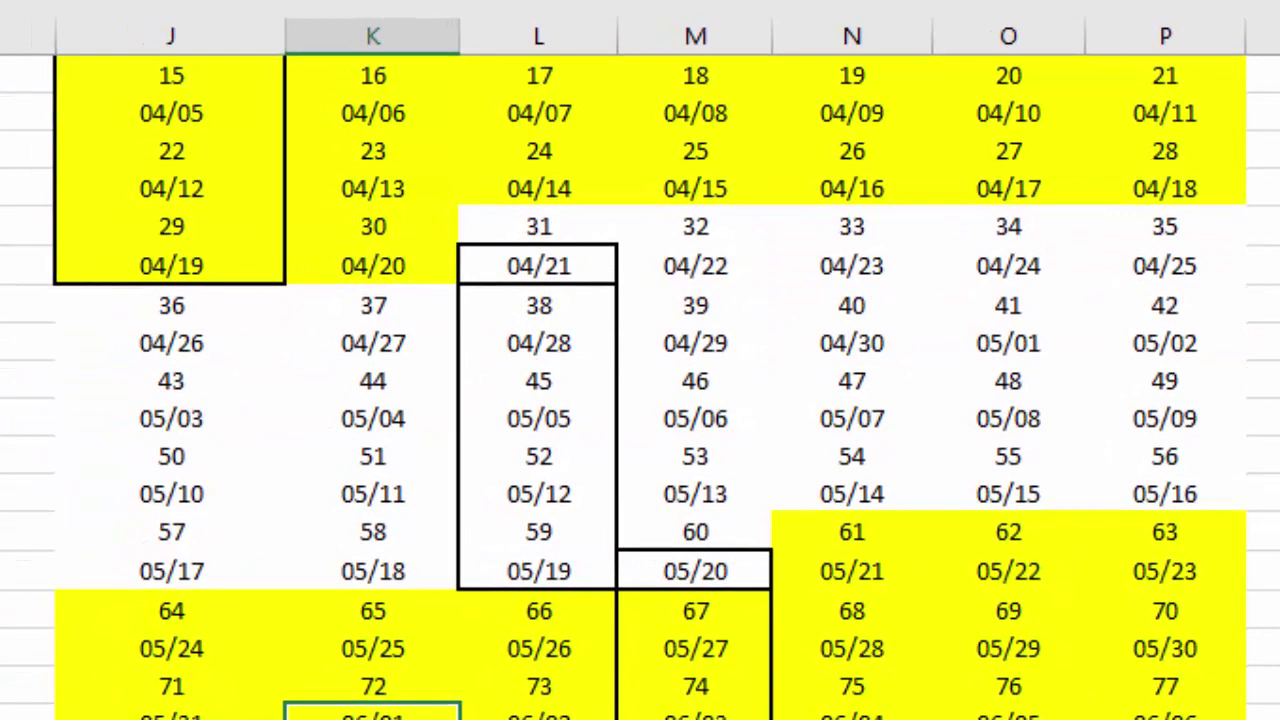
# - Examine the outlined dates across the calendar blocks, from the one starting Wed, 03/22 through the one containing 11/25
pyautogui.scroll(1, 640, 386)
pyautogui.scroll(-1, 640, 386)
pyautogui.scroll(1, 640, 386)
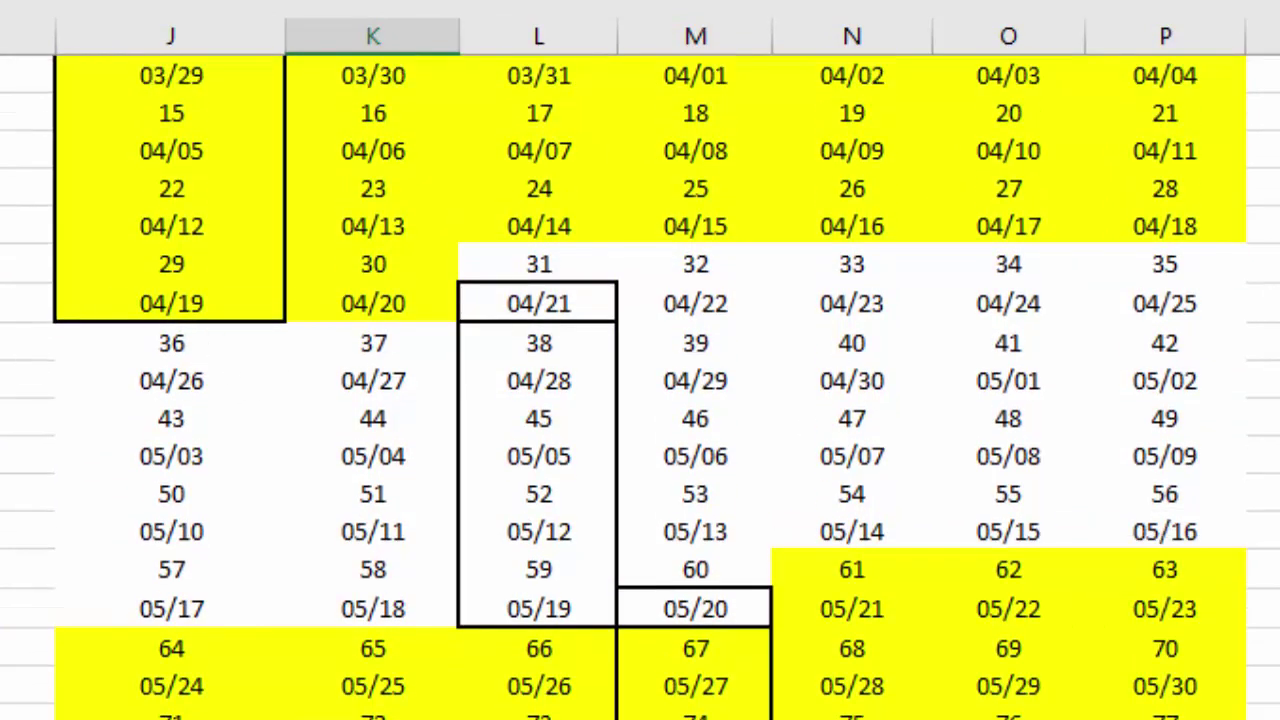
pyautogui.scroll(-1, 640, 360)
pyautogui.scroll(2, 640, 360)
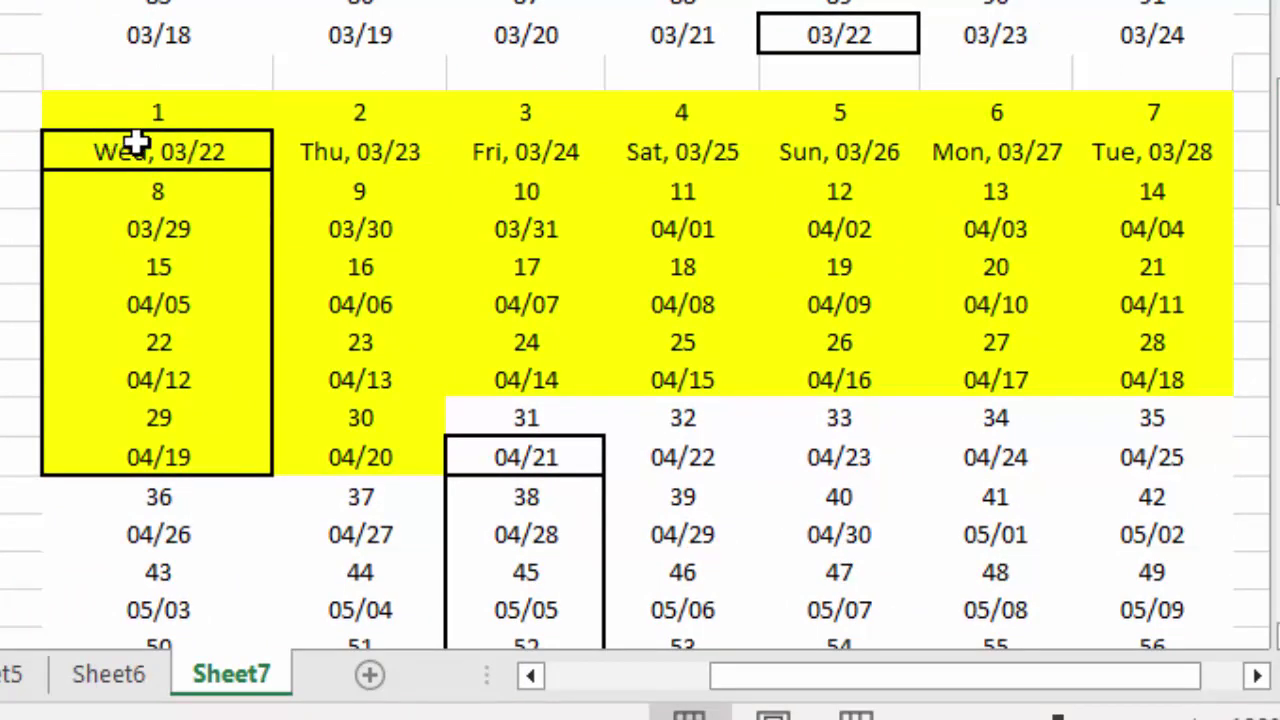
pyautogui.moveTo(1276, 150); pyautogui.dragTo(1276, 186)
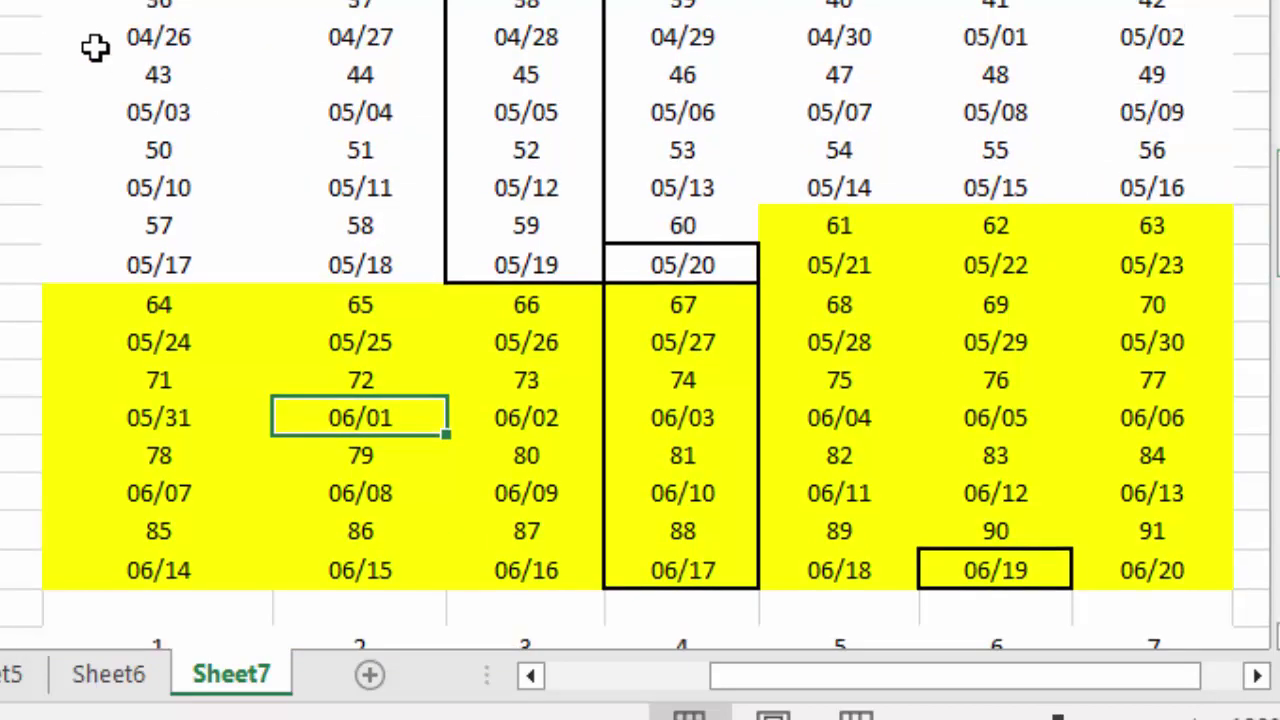
pyautogui.moveTo(1276, 230); pyautogui.dragTo(1276, 247)
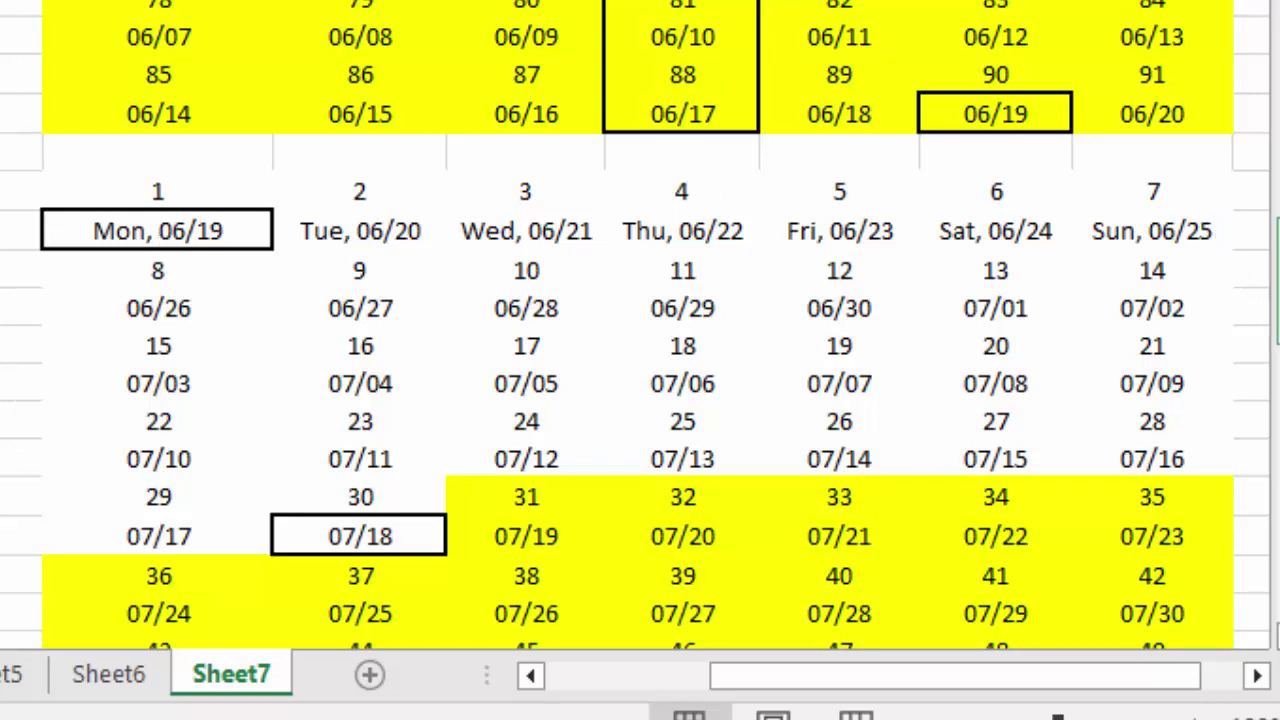
pyautogui.moveTo(1276, 290); pyautogui.dragTo(1276, 330)
pyautogui.scroll(2, 640, 325)
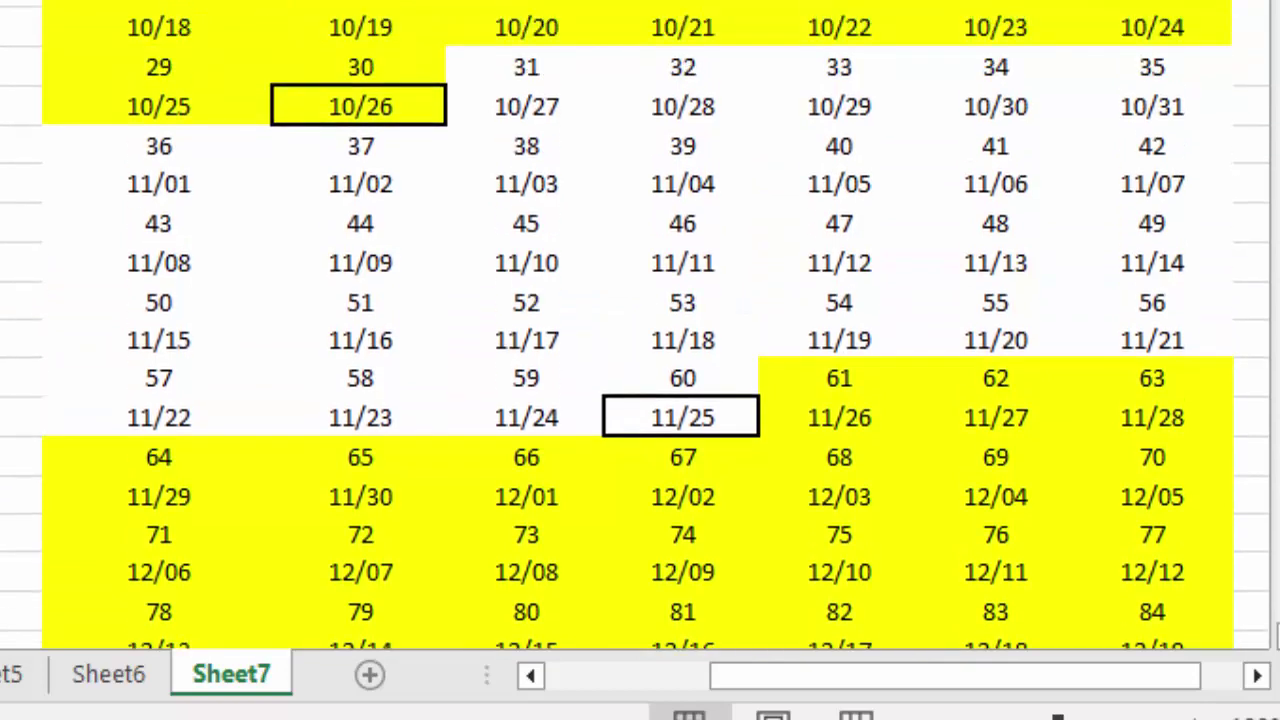
pyautogui.scroll(1, 640, 325)
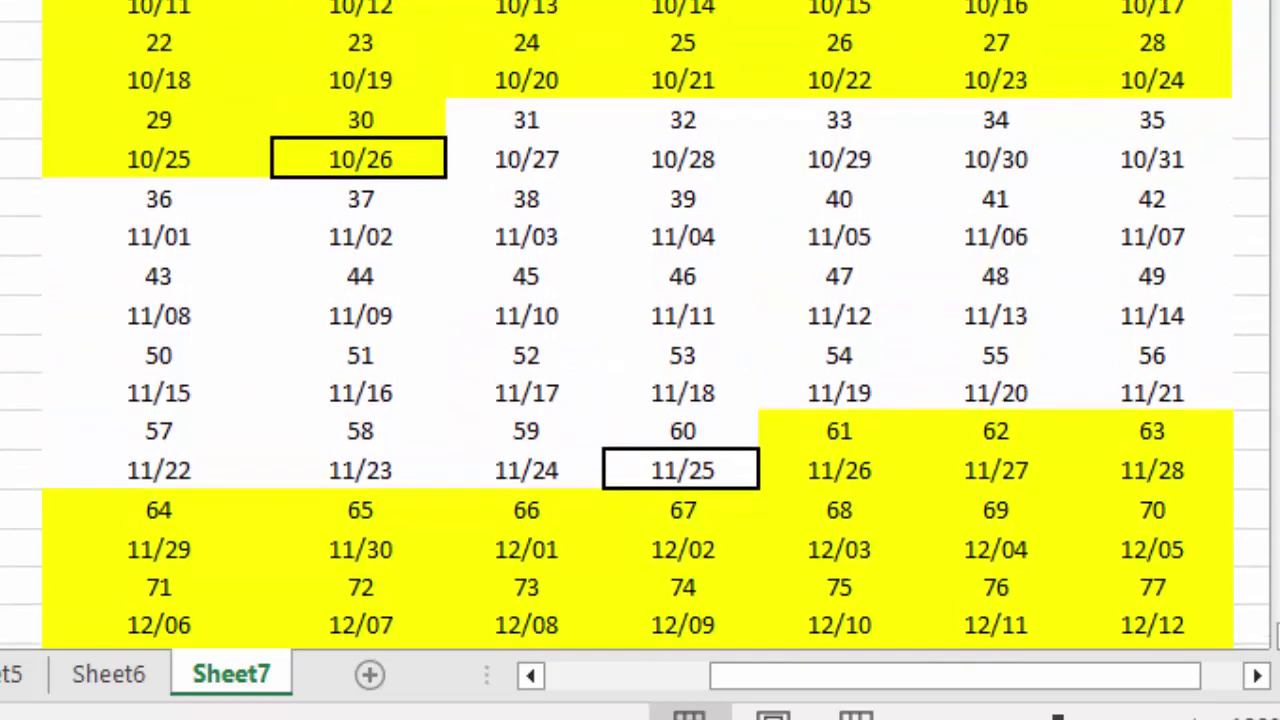
pyautogui.scroll(-1, 460, 243)
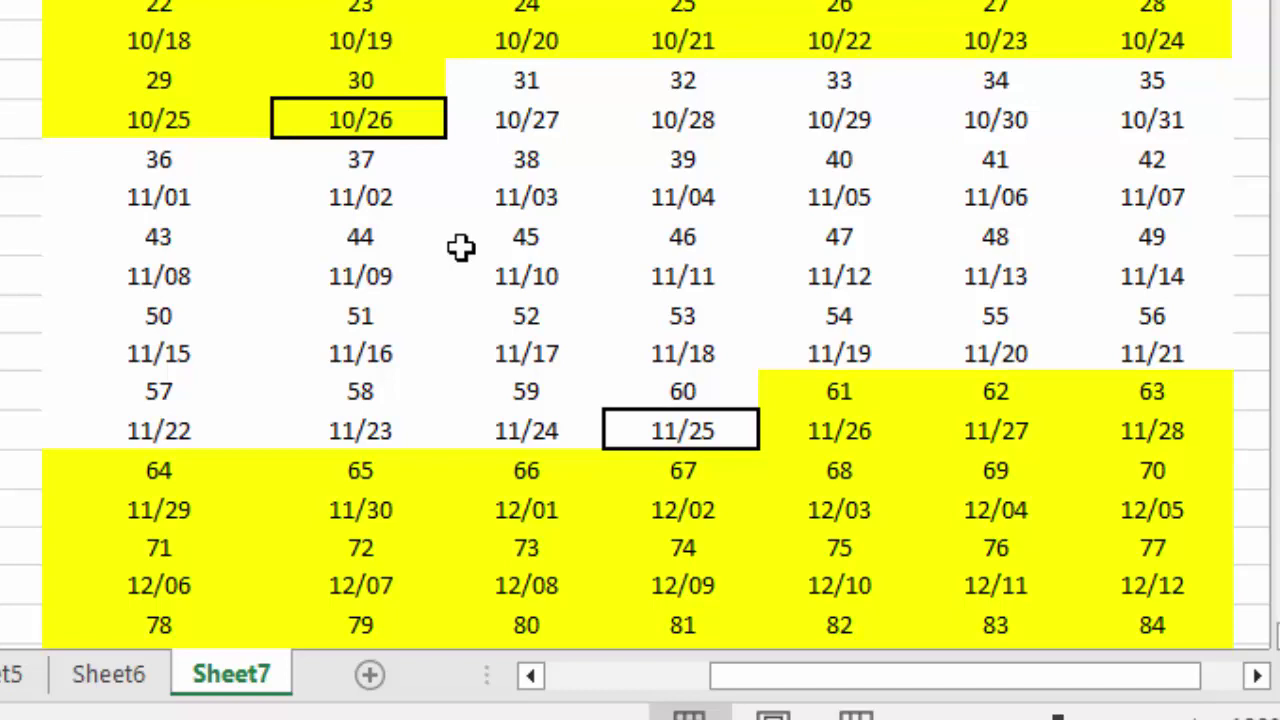
# - Trace the weekly dates in the fourth calendar column from the outlined 11/25 down to 12/16
pyautogui.click(709, 430)
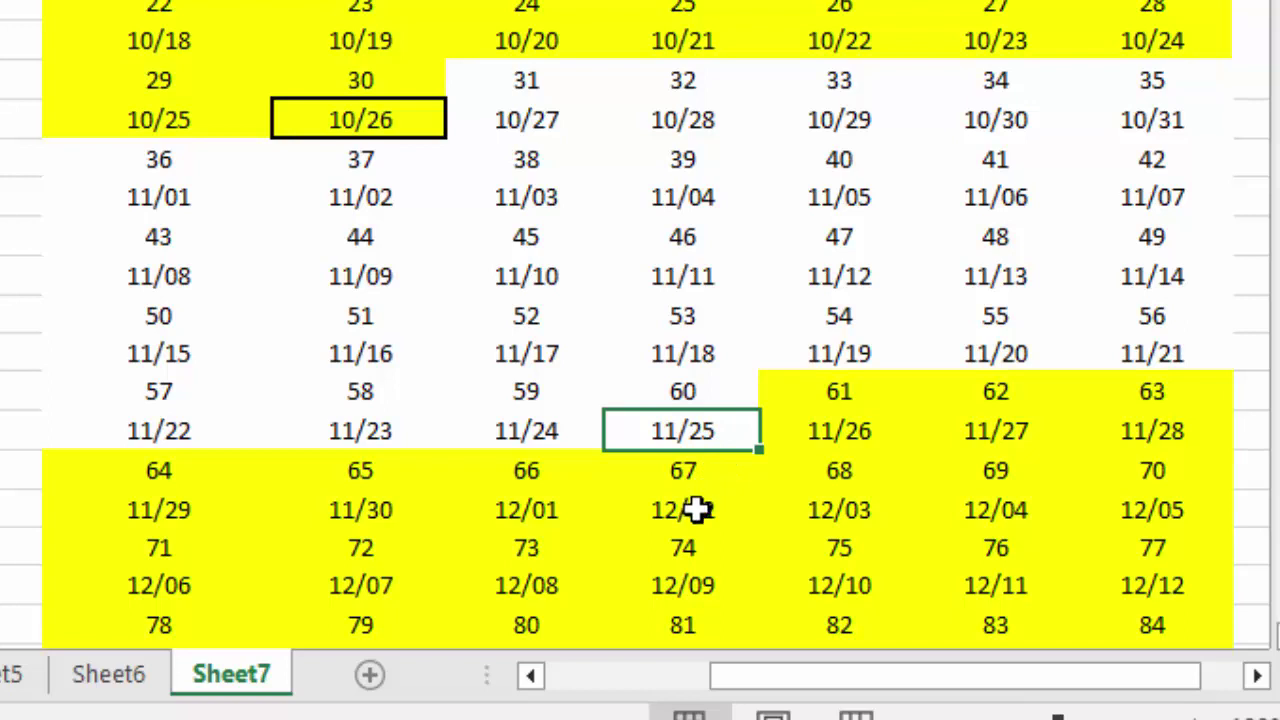
pyautogui.hotkey('shift', 'Up')
pyautogui.hotkey('shift', 'Down')
pyautogui.press('Down')
pyautogui.press('Down')
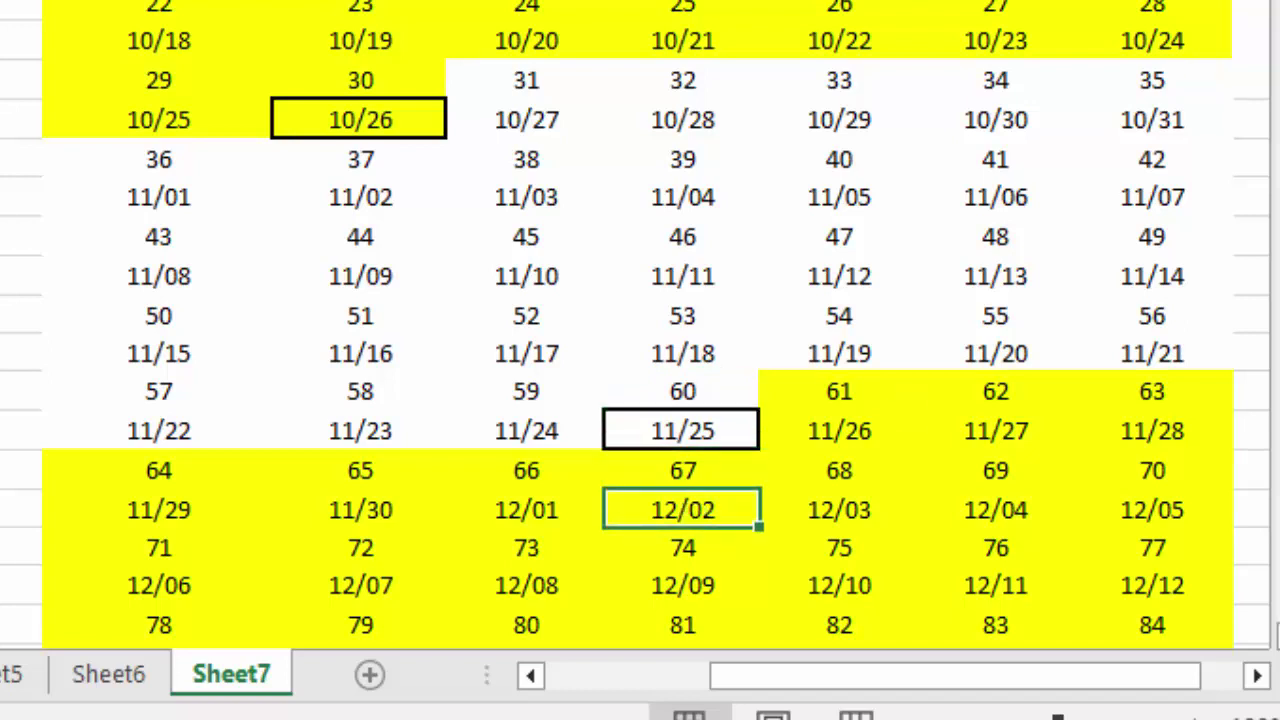
pyautogui.press('Down')
pyautogui.press('Down')
pyautogui.press('Down')
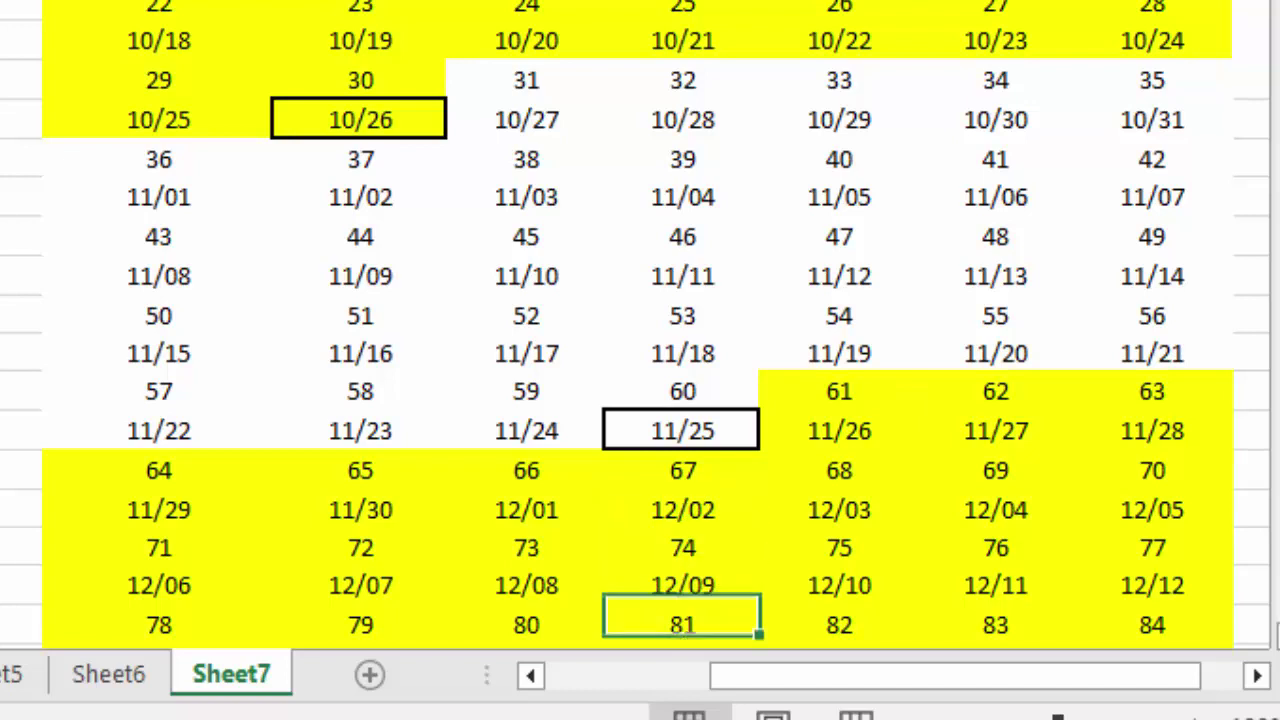
pyautogui.press('Up')
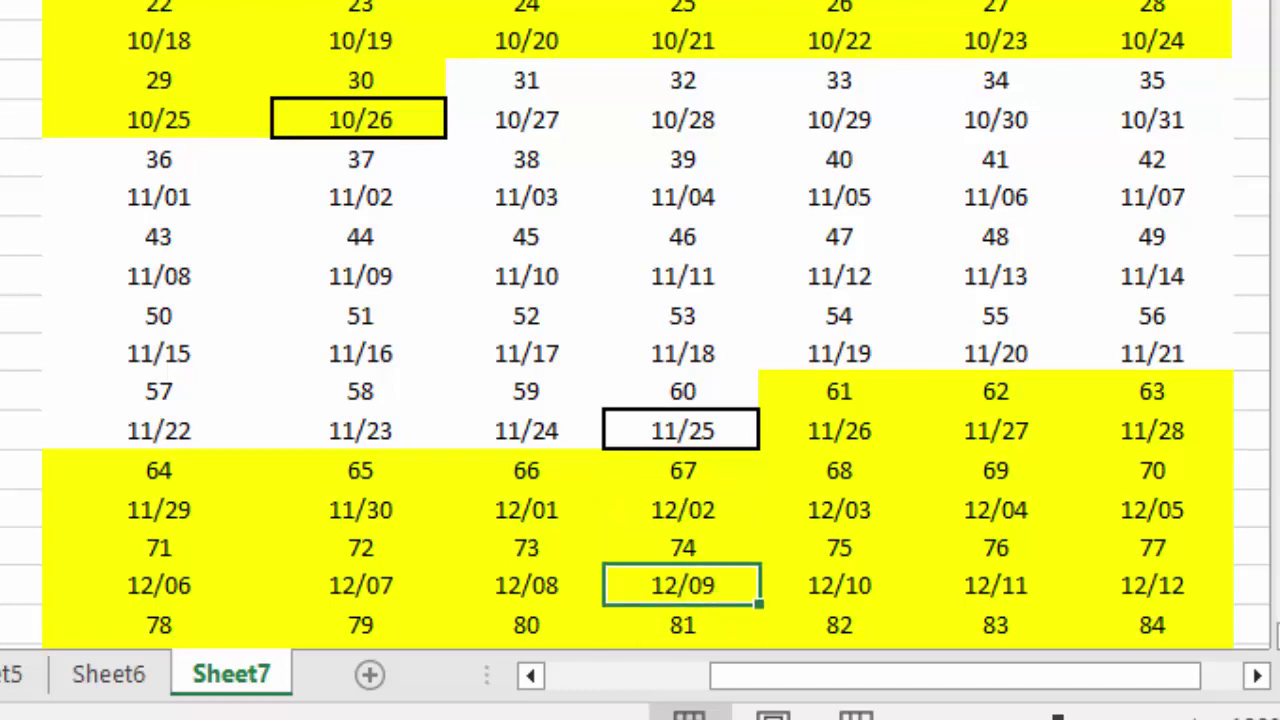
pyautogui.press('Down')
pyautogui.press('Down')
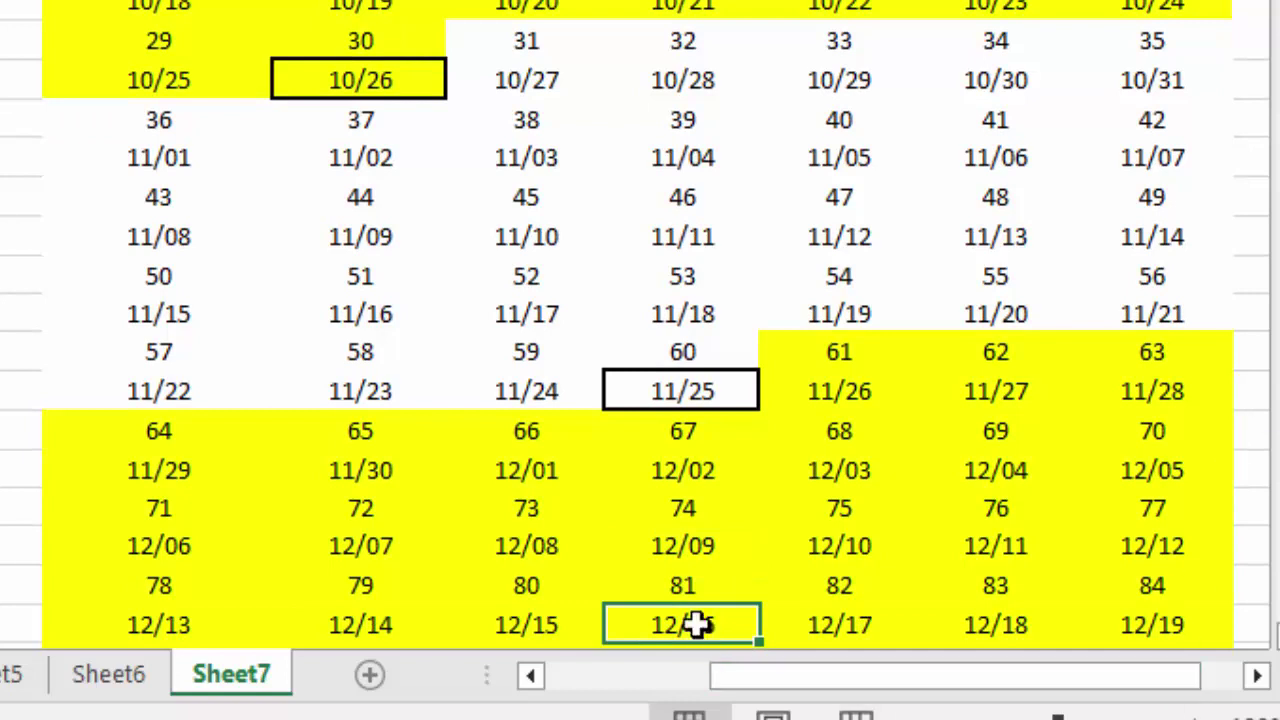
# - Go through 12/17, 12/18 and 12/19 in the December week row, and return to 12/13 at its start
pyautogui.click(824, 630)
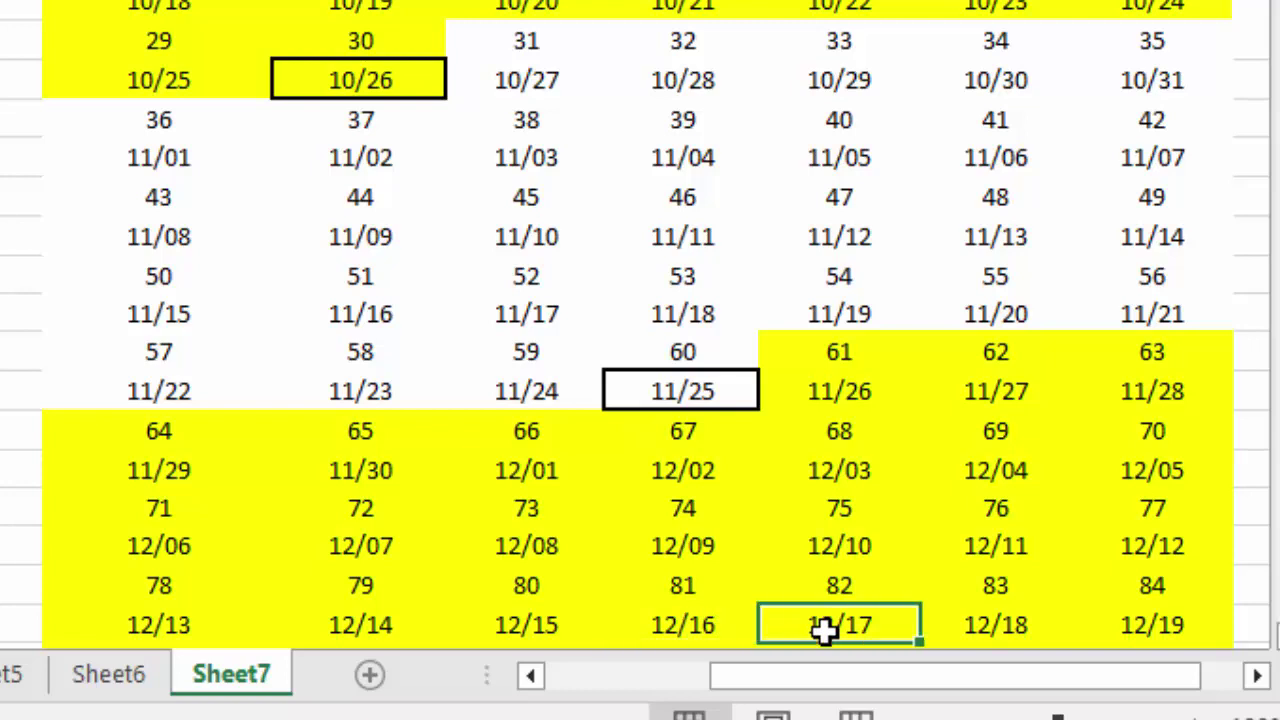
pyautogui.click(1001, 622)
pyautogui.click(1191, 630)
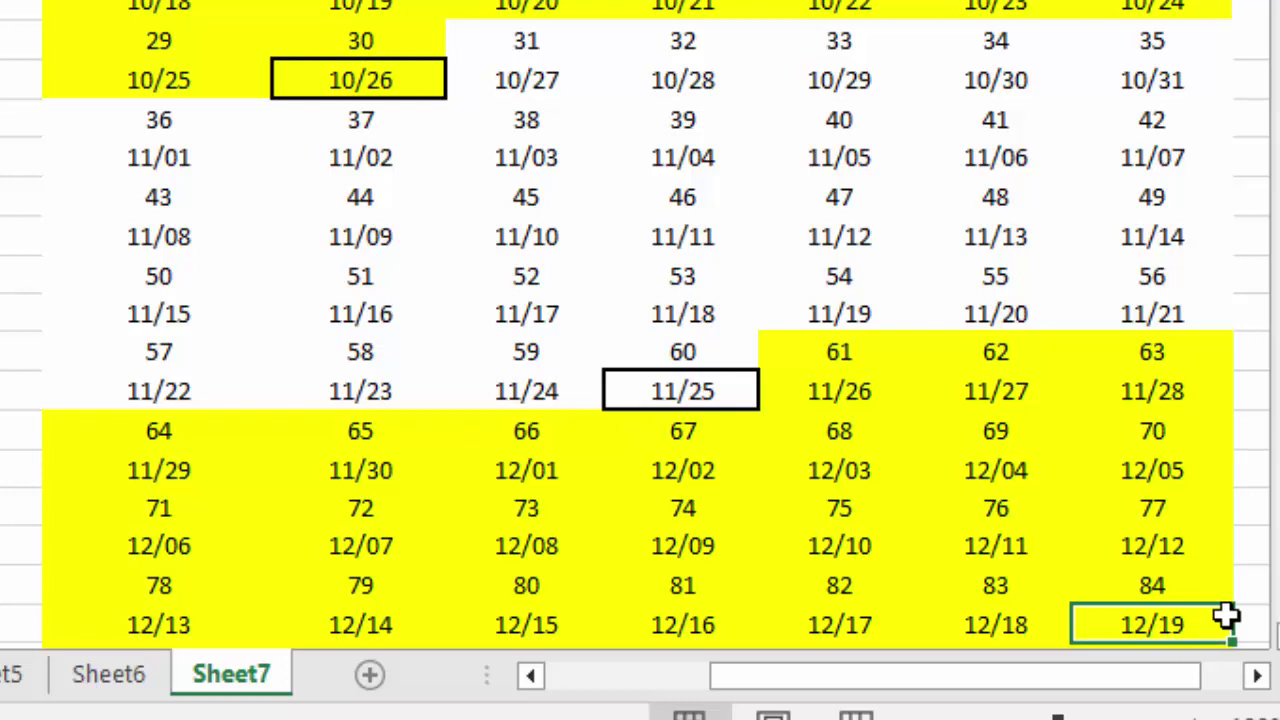
pyautogui.click(166, 626)
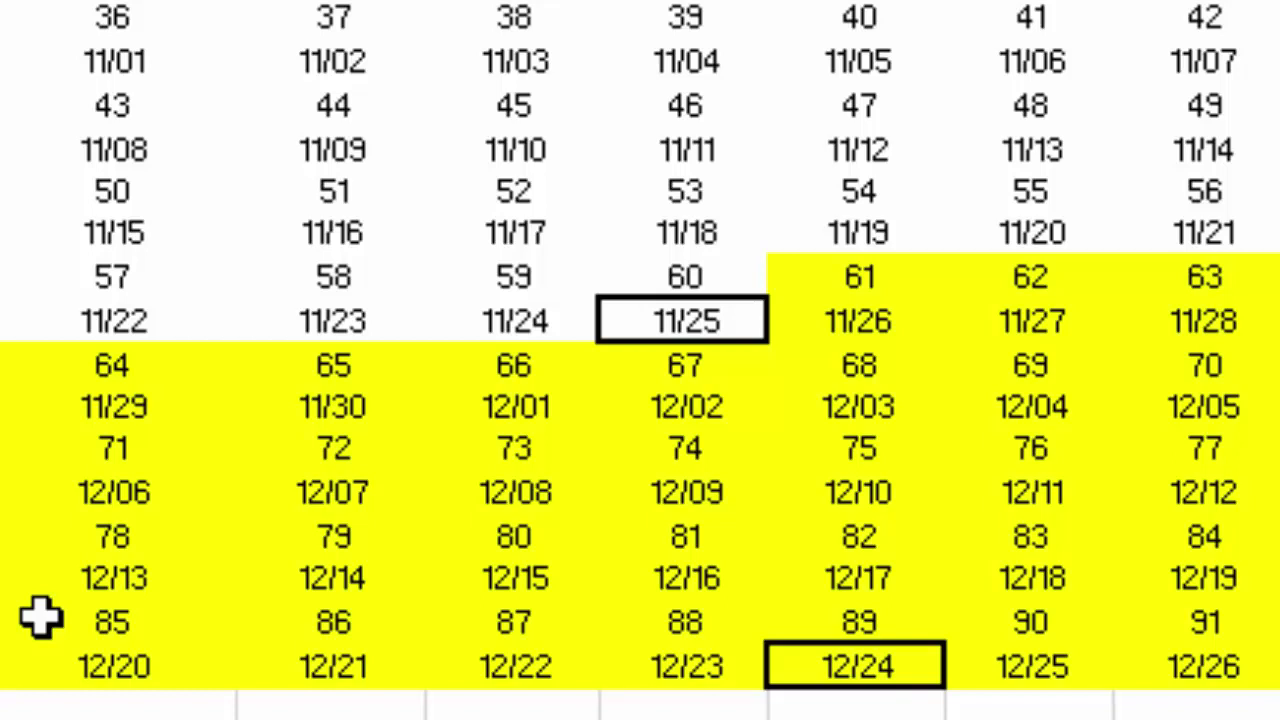
pyautogui.click(83, 579)
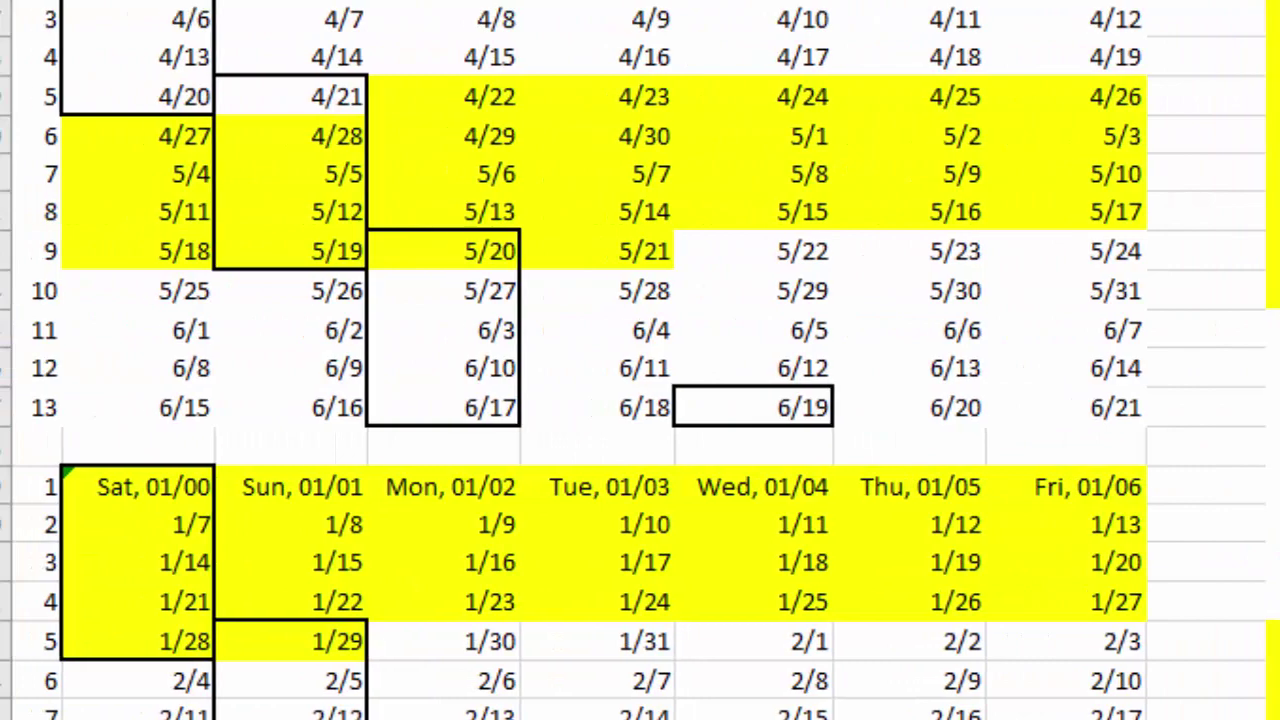
# - Trace the weekly Monday dates in the block starting Mon, 06/19 down its first column, and check 8/17 in the ninth week row
pyautogui.scroll(-7, 640, 360)
pyautogui.scroll(4, 640, 360)
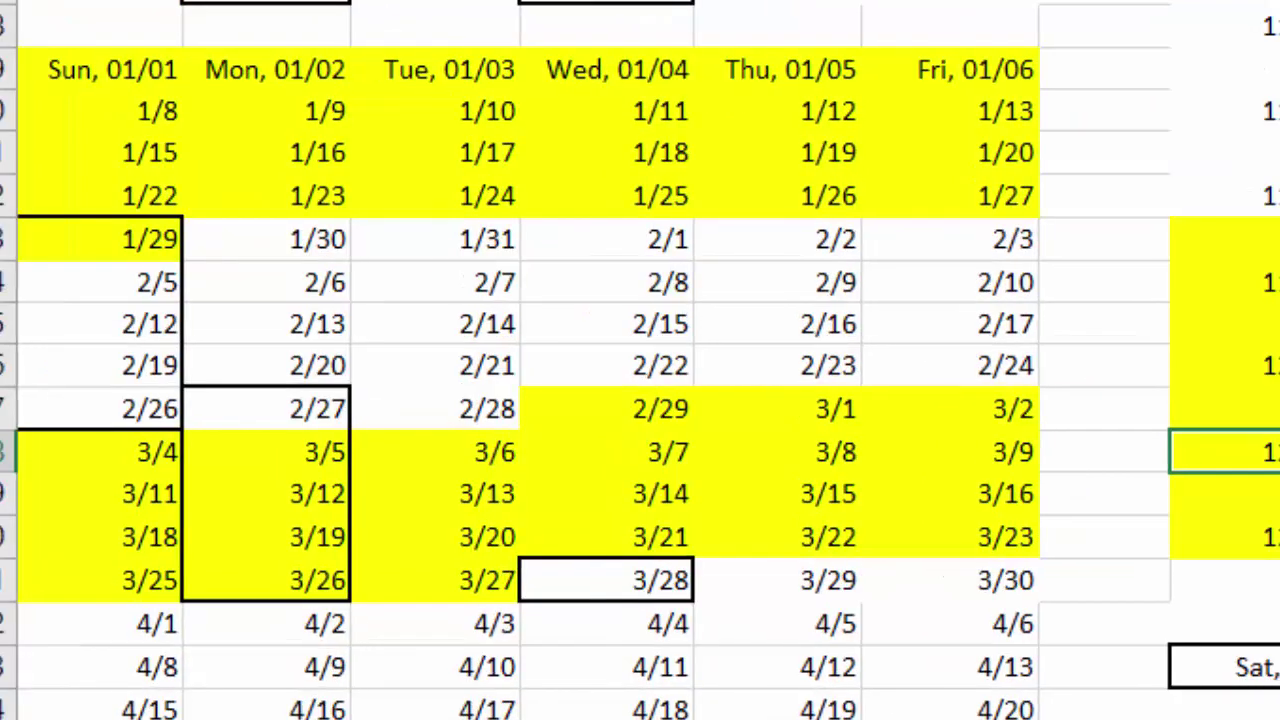
pyautogui.hscroll(-2, 640, 360)
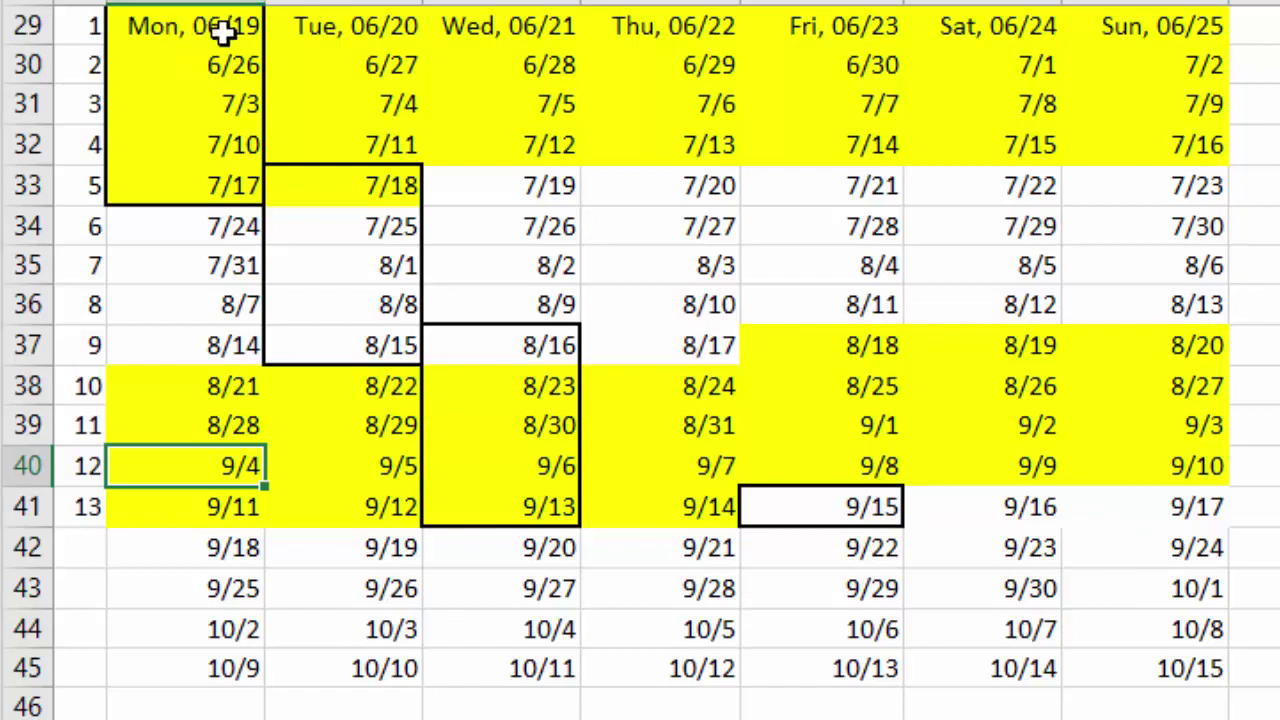
pyautogui.moveTo(203, 26); pyautogui.dragTo(203, 657)
pyautogui.click(605, 350)
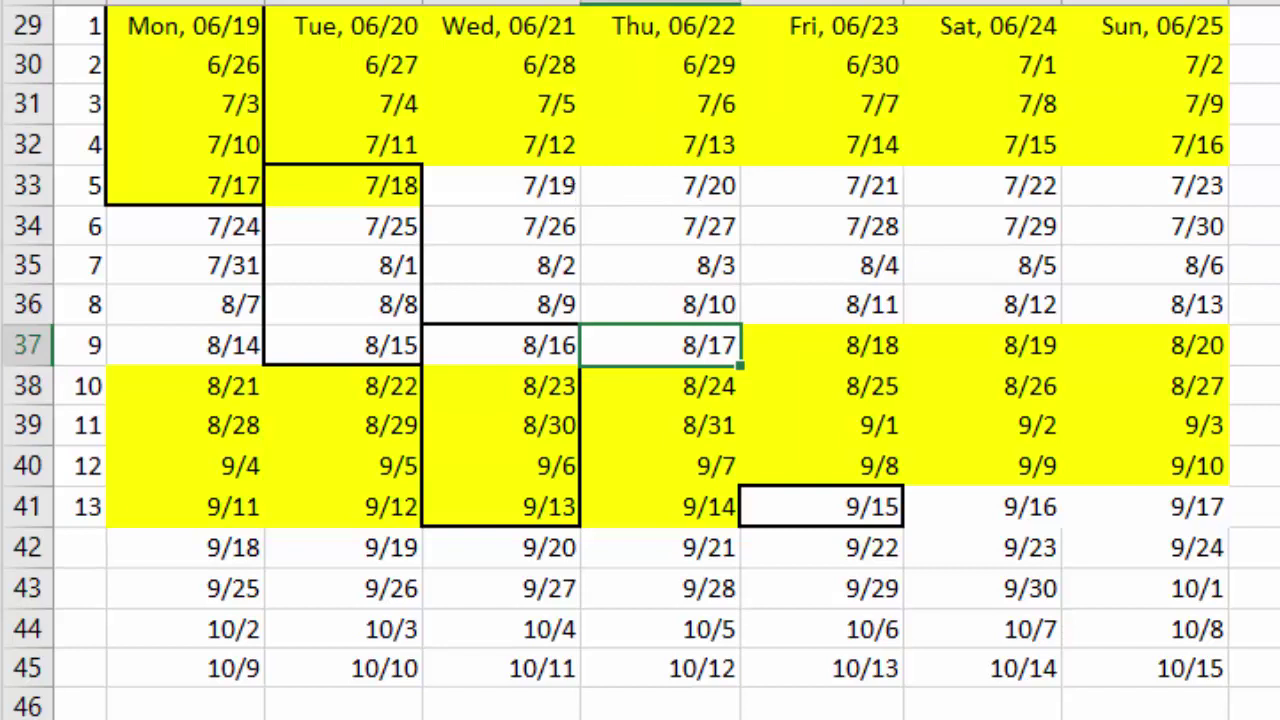
# - Compare the outlined dates in the block starting Thu, 03/23 with the neighbouring blocks and the unhighlighted 13-week calendars
pyautogui.scroll(9, 640, 360)
pyautogui.scroll(-1, 640, 360)
pyautogui.scroll(1, 640, 360)
pyautogui.scroll(-7, 640, 360)
pyautogui.scroll(4, 640, 360)
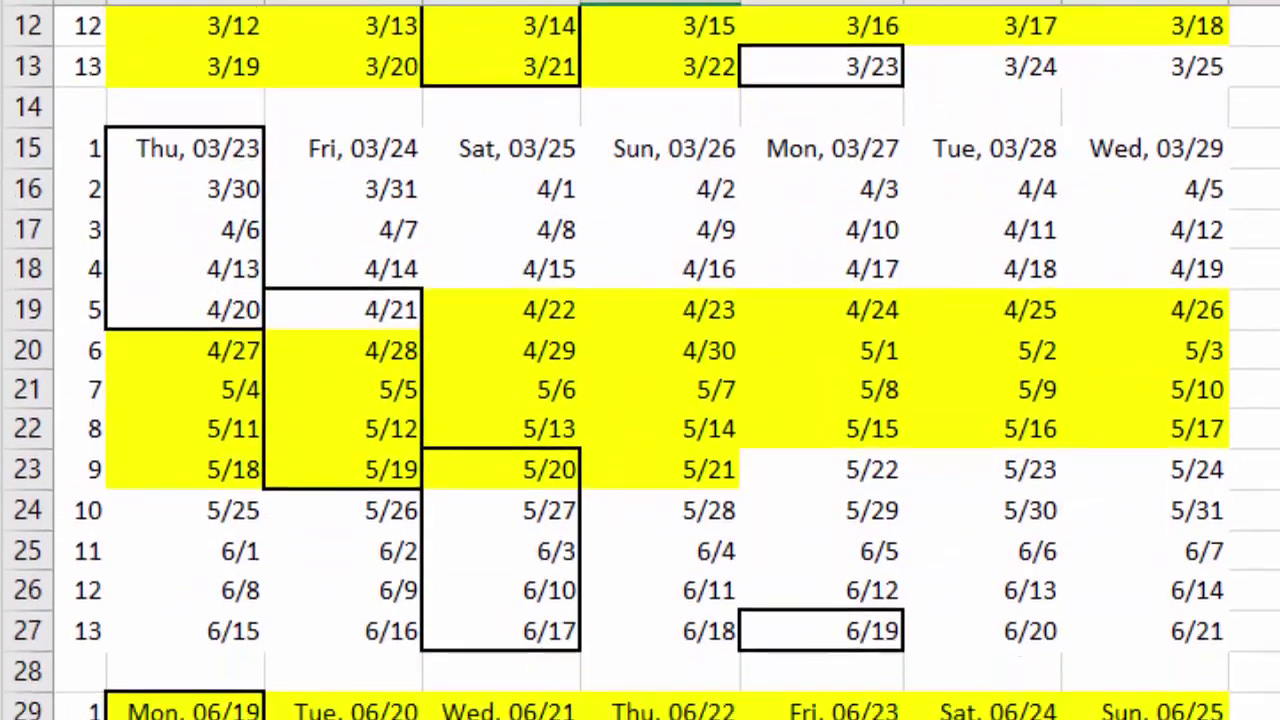
pyautogui.scroll(-13, 640, 360)
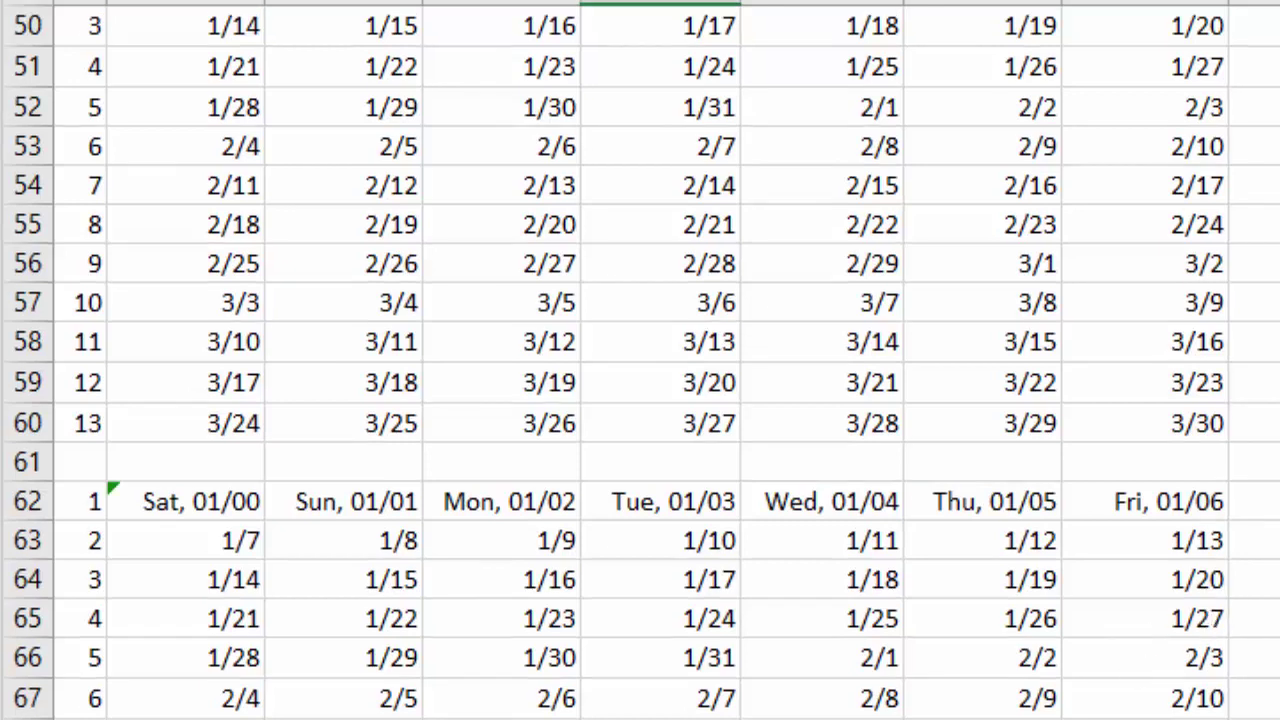
# - Examine the numbered day-count blocks, from the one starting Tue, 09/27 through the one starting Mon, 06/19, for their outlined dates and highlighted ranges
pyautogui.hscroll(6, 640, 360)
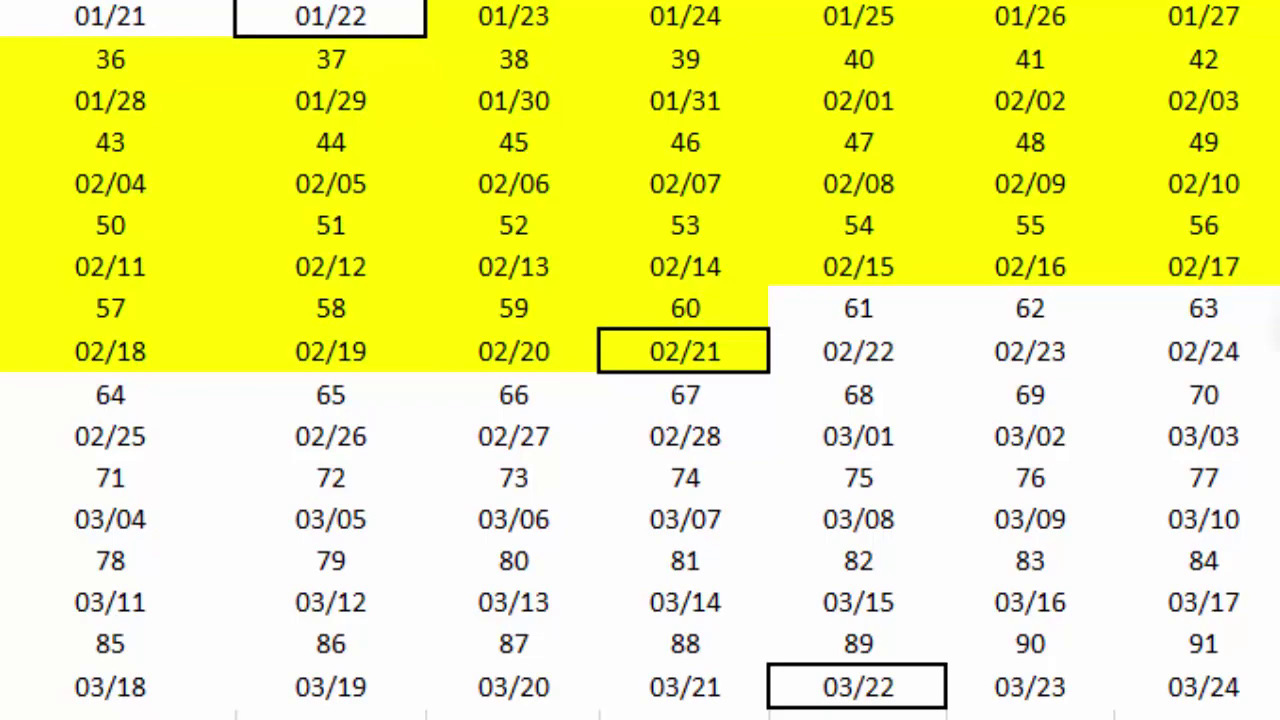
pyautogui.scroll(5, 640, 360)
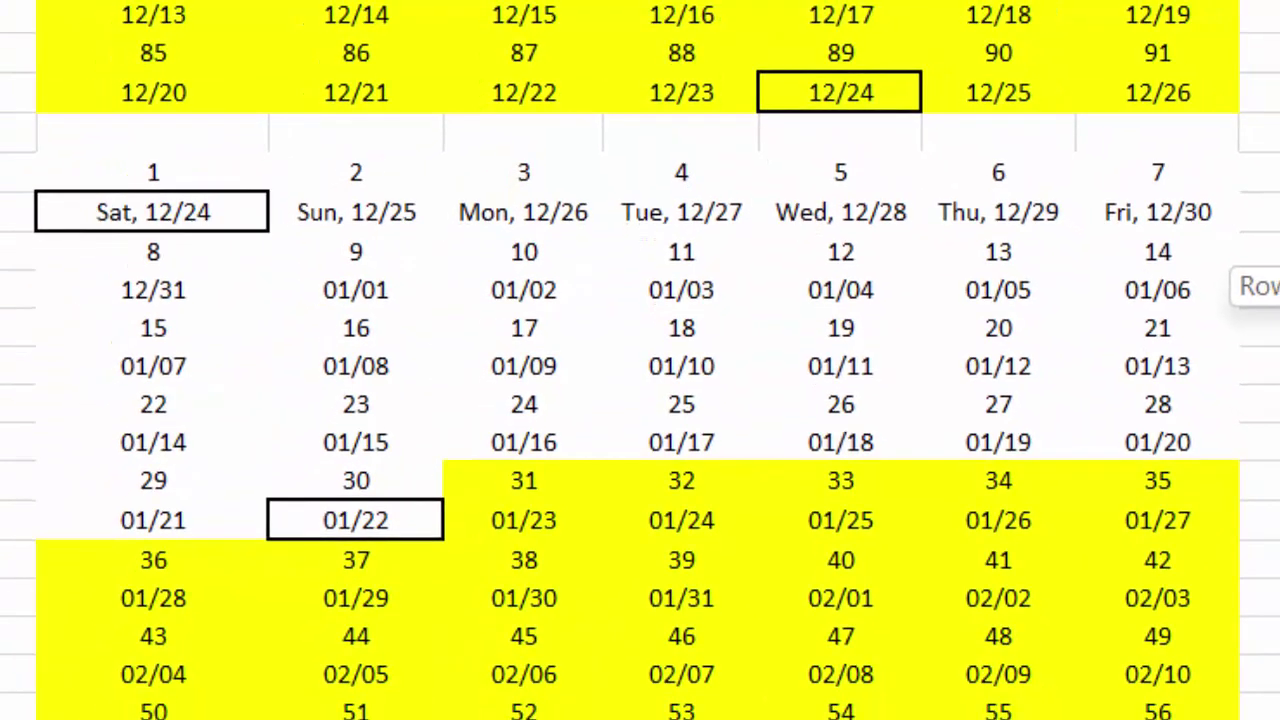
pyautogui.scroll(-6, 640, 360)
pyautogui.scroll(15, 640, 360)
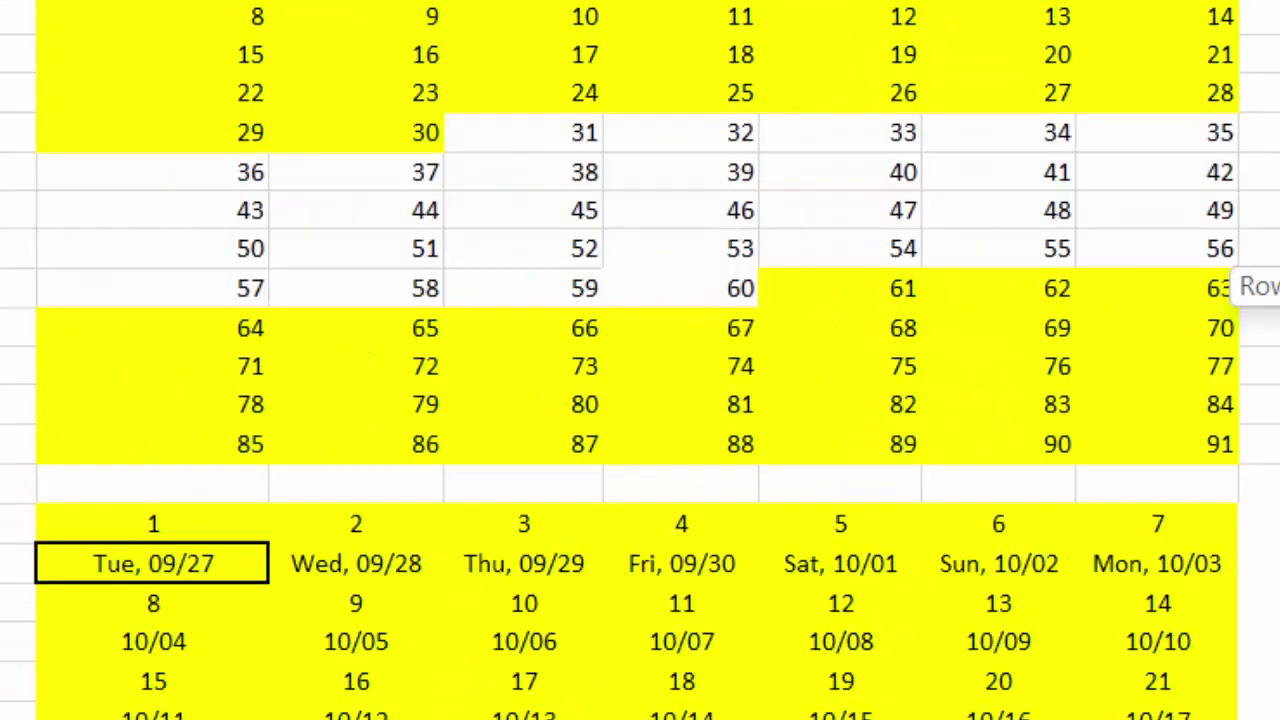
pyautogui.scroll(-10, 640, 360)
pyautogui.scroll(3, 640, 360)
pyautogui.scroll(-13, 640, 360)
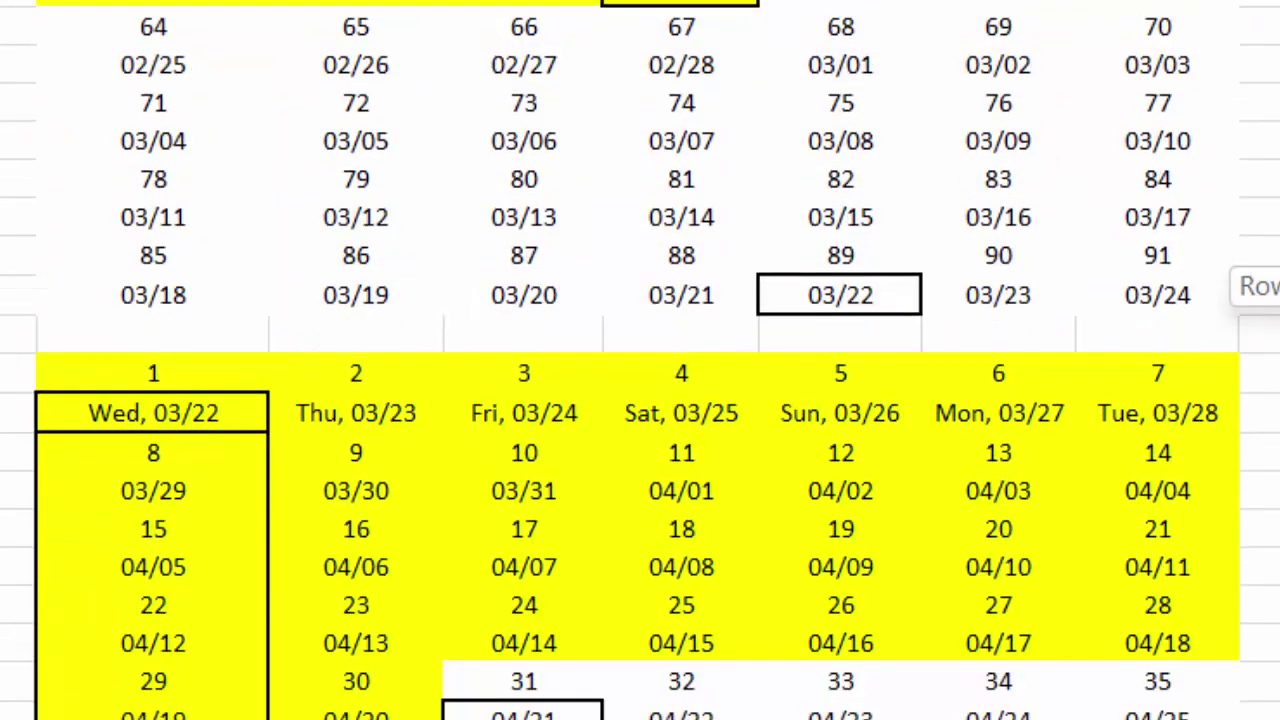
pyautogui.scroll(-9, 640, 360)
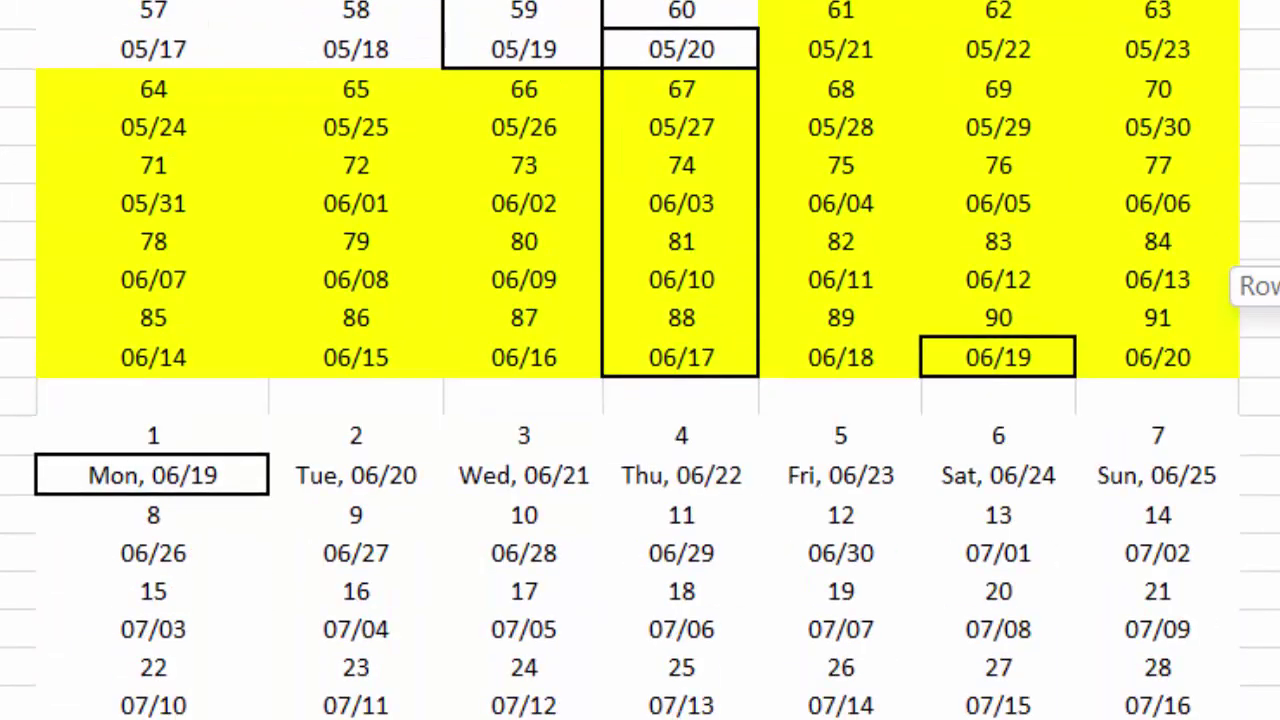
pyautogui.scroll(-15, 640, 360)
pyautogui.scroll(6, 640, 360)
pyautogui.scroll(2, 640, 360)
pyautogui.scroll(-1, 640, 360)
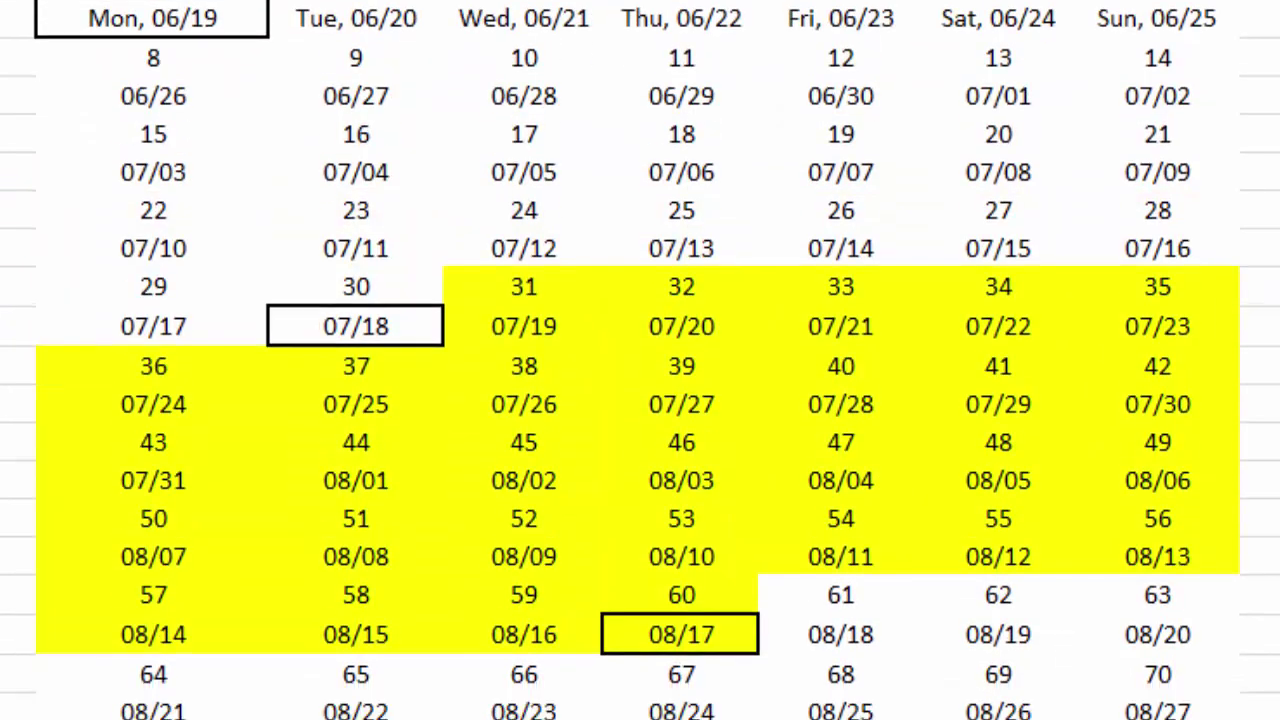